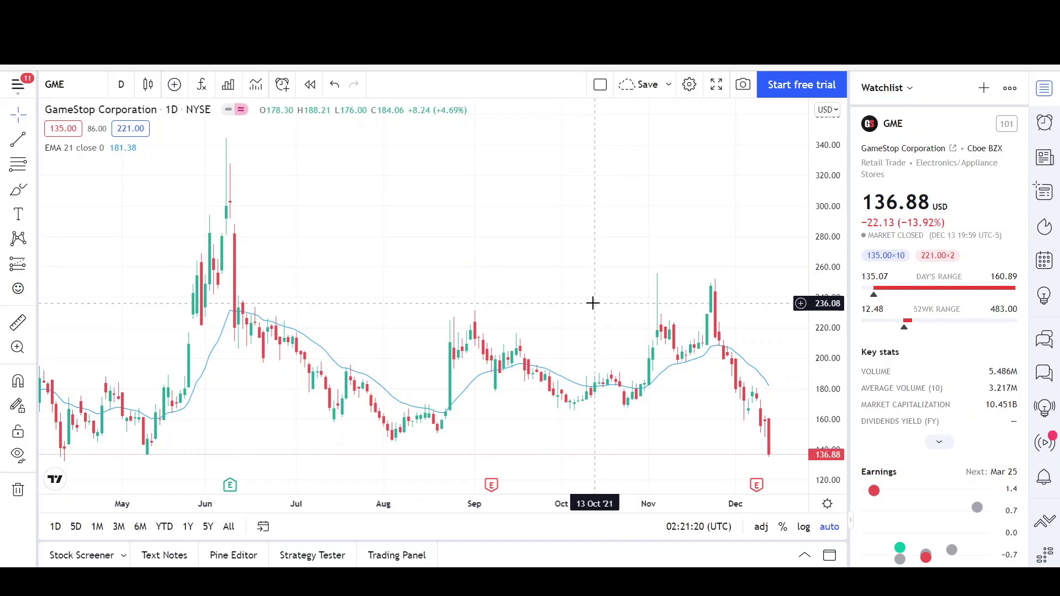
- Examine the GME daily chart's 2021 price history, from the early-year spikes through the December decline
scroll(592, 303, left, 3)
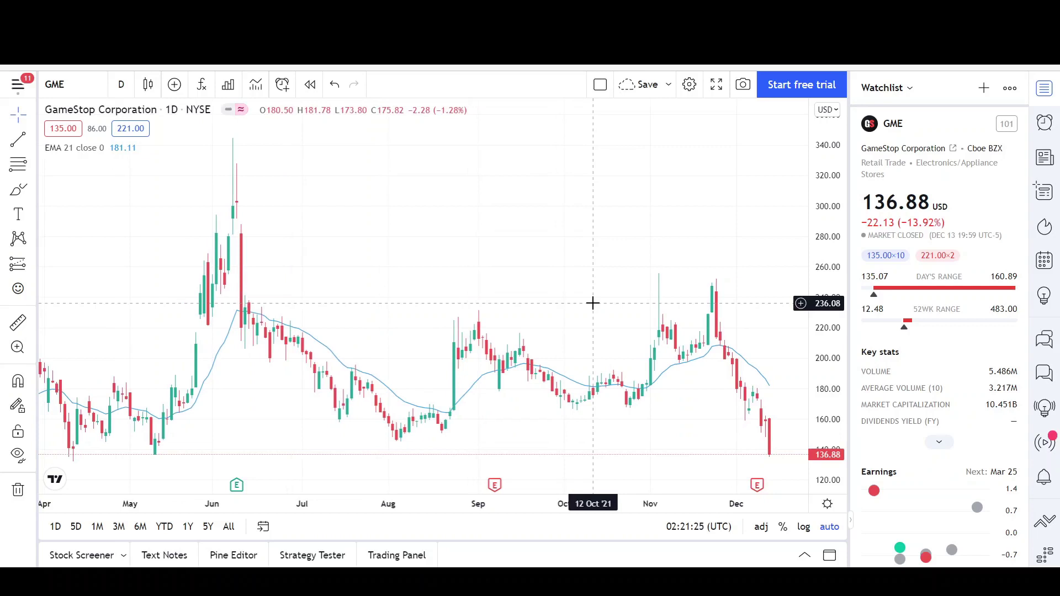
scroll(596, 304, up, 1)
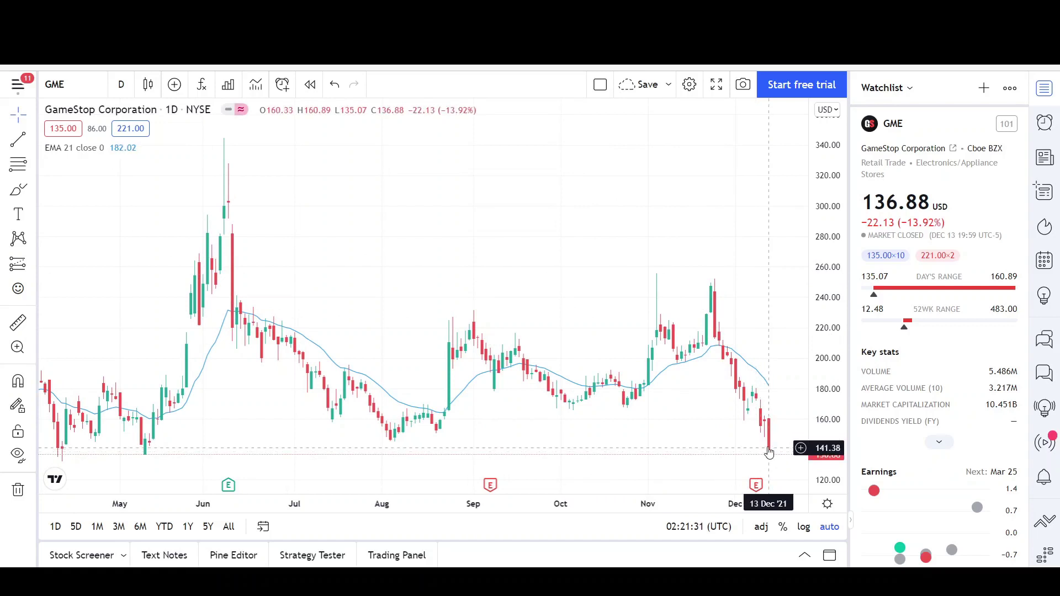
scroll(762, 449, down, 3)
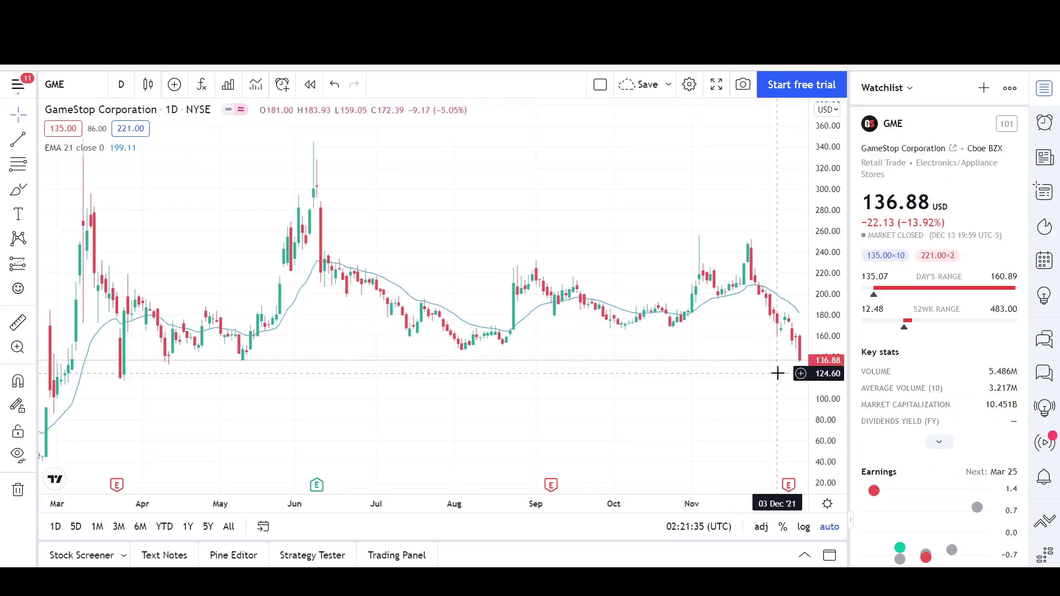
scroll(776, 371, up, 1)
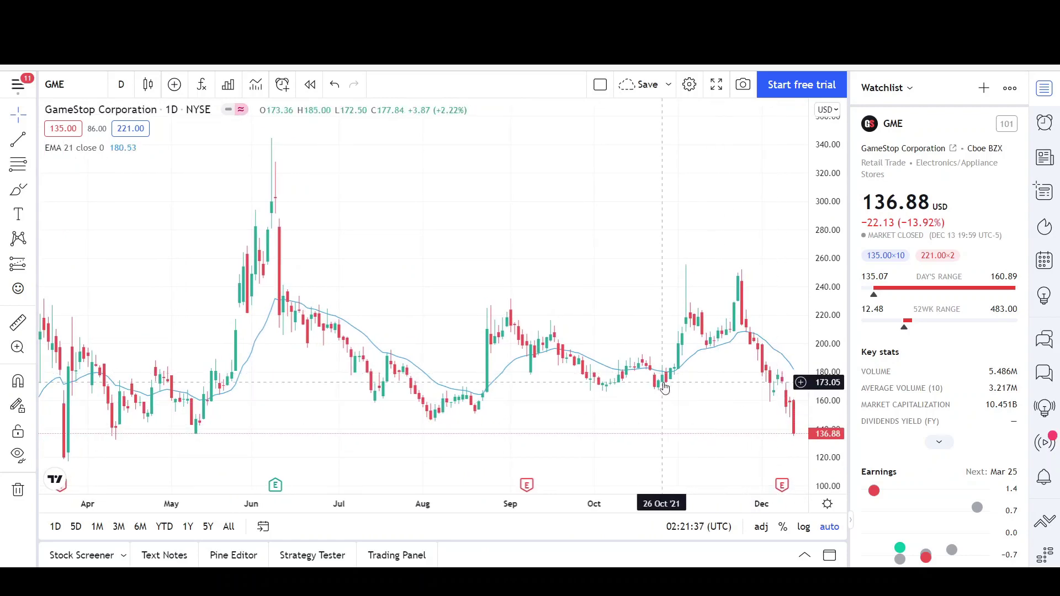
scroll(610, 330, down, 2)
scroll(610, 330, down, 2)
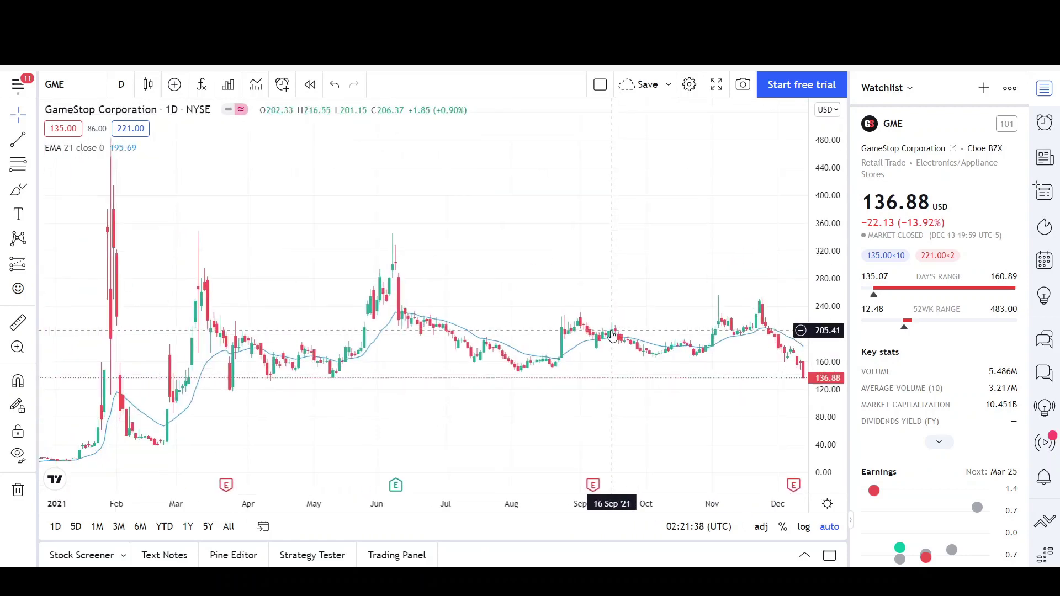
scroll(596, 362, down, 2)
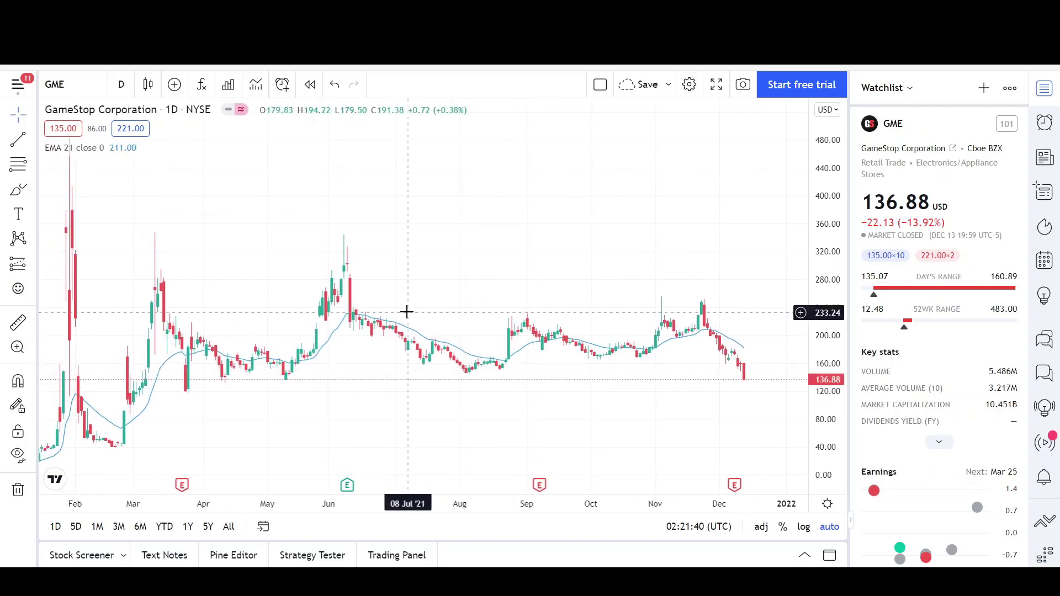
scroll(406, 310, up, 1)
scroll(532, 355, down, 2)
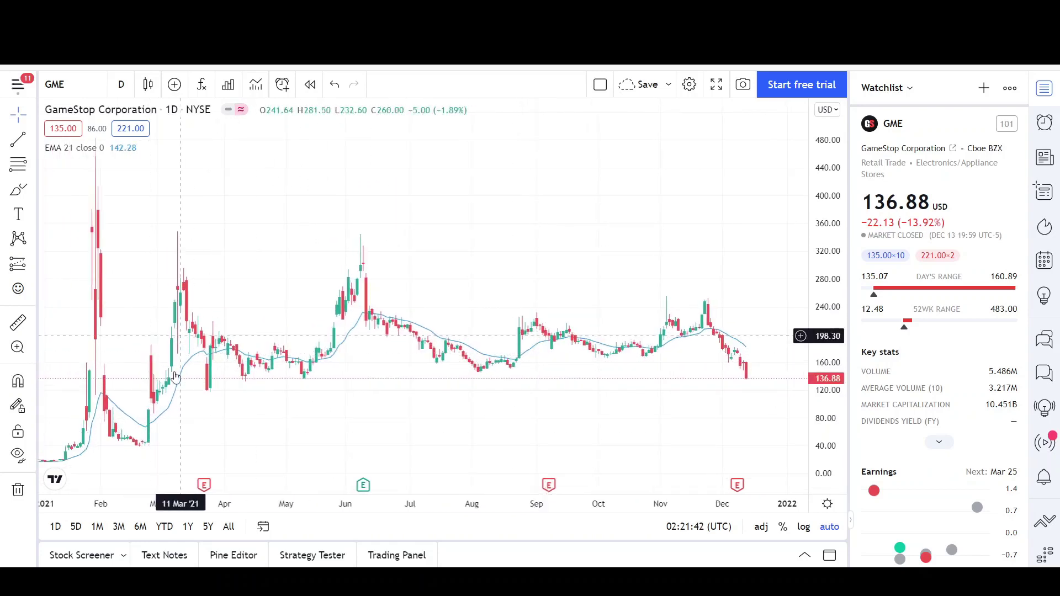
scroll(343, 392, up, 1)
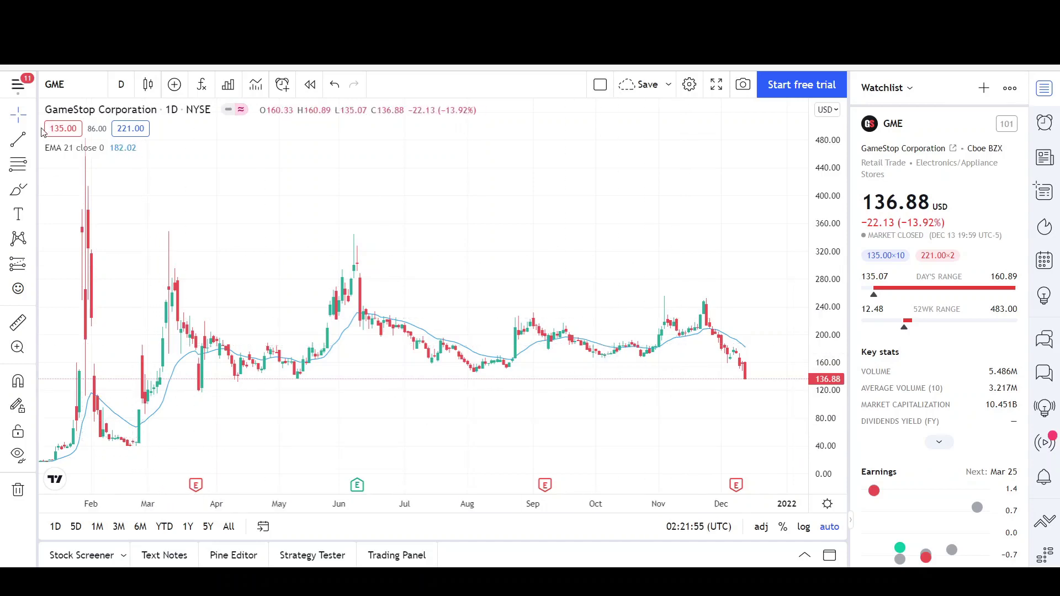
- Draw an arrow from the June 2021 peak at about 340 to the early August low at about 143, and move it onto the November–December decline
click(32, 143)
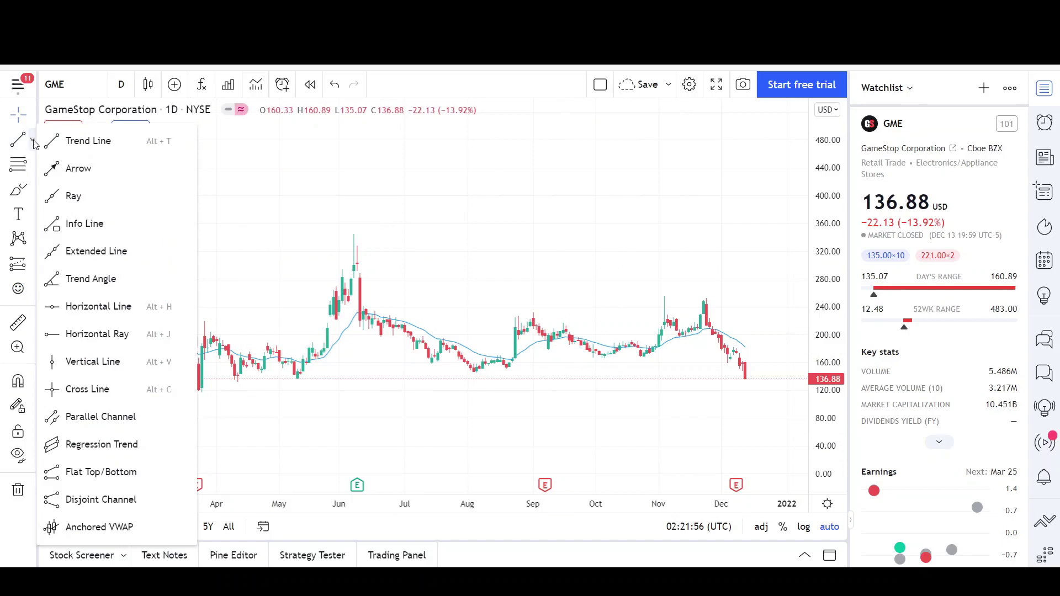
click(88, 168)
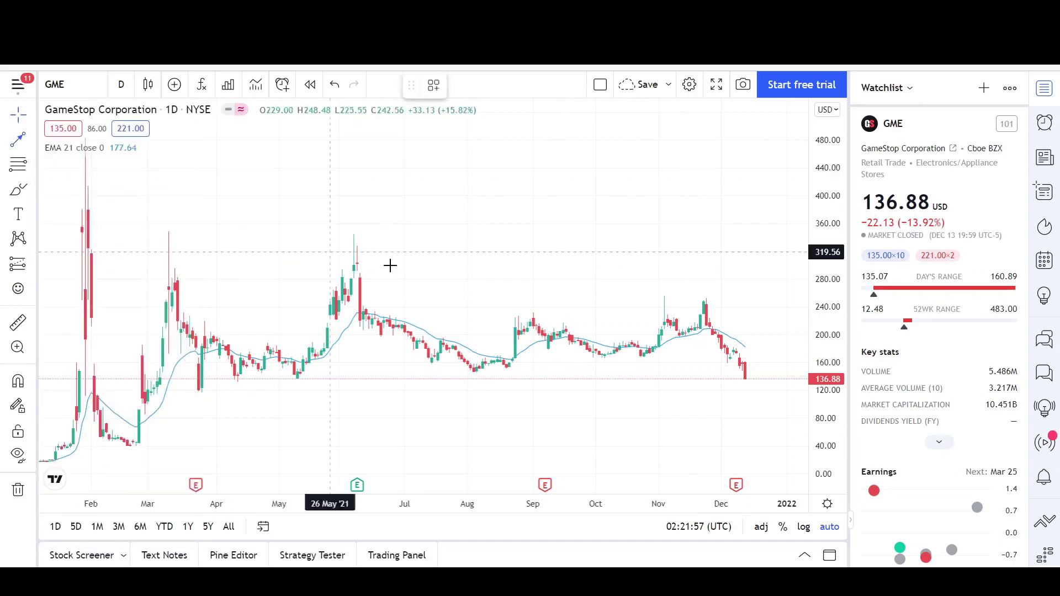
click(351, 238)
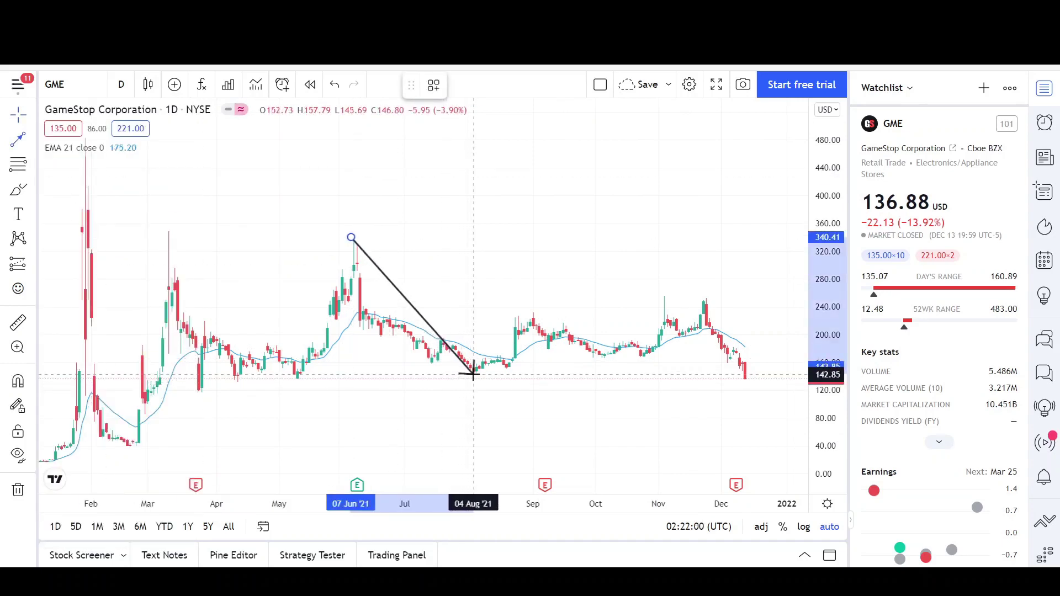
click(473, 374)
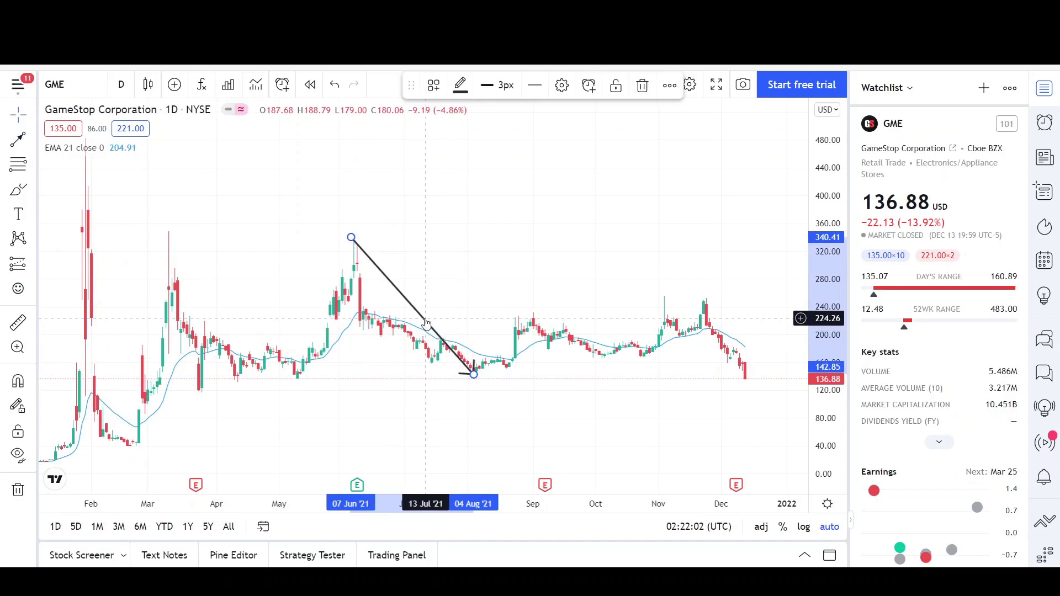
drag(426, 323, 805, 372)
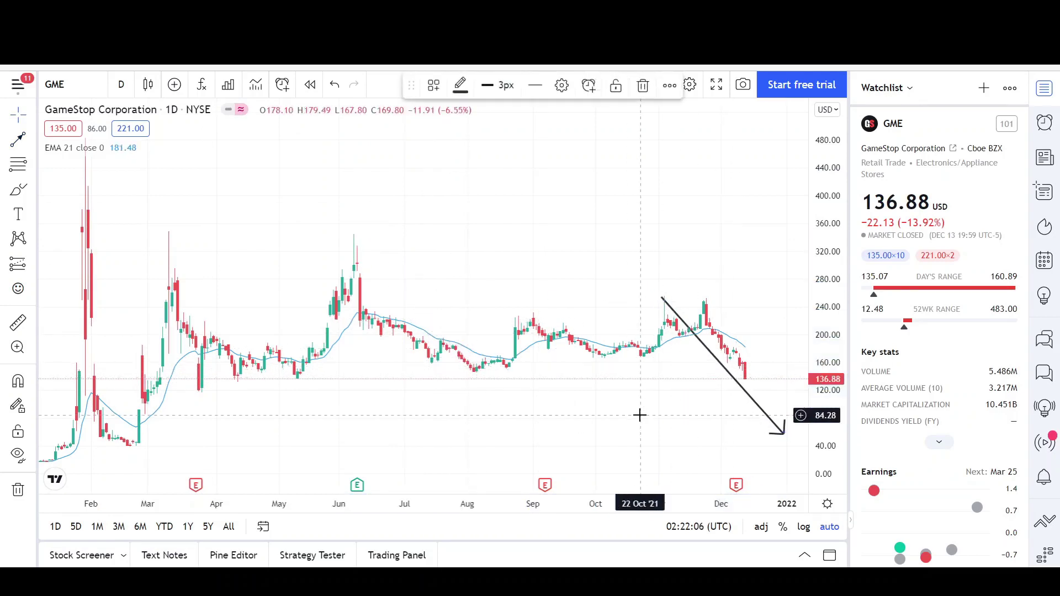
- Draw an upward arrow from about 145 in early August to about 229 in September, and move it onto the October–November rise
drag(639, 415, 541, 414)
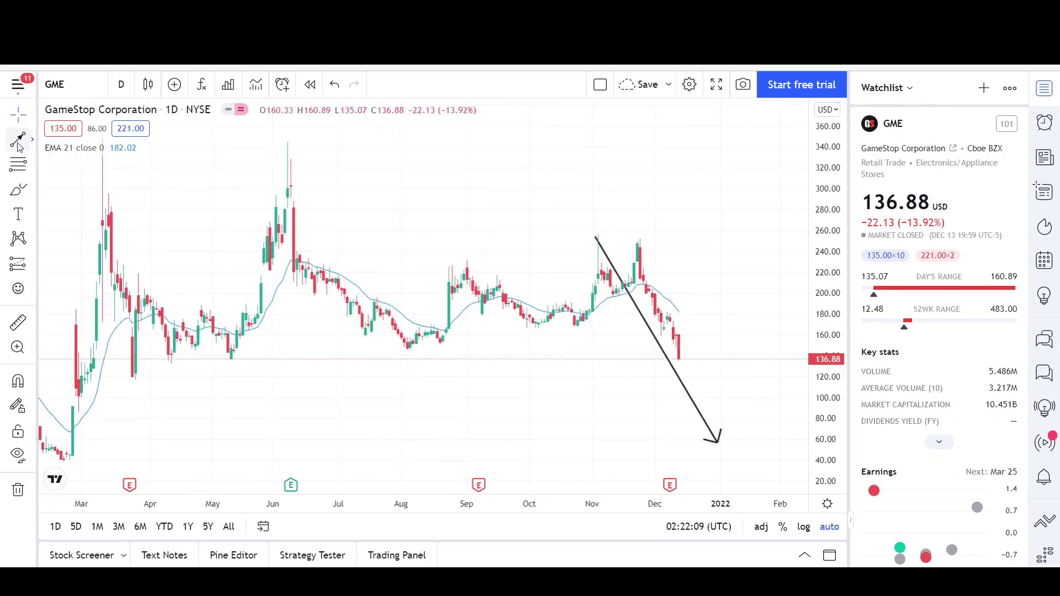
drag(404, 351, 466, 263)
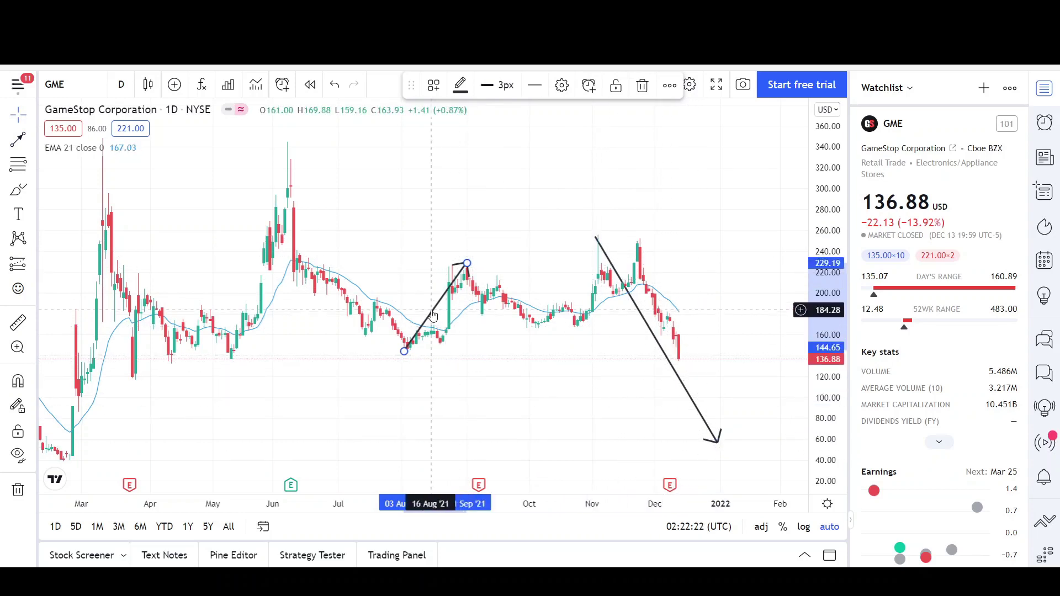
drag(432, 315, 565, 288)
drag(582, 343, 601, 247)
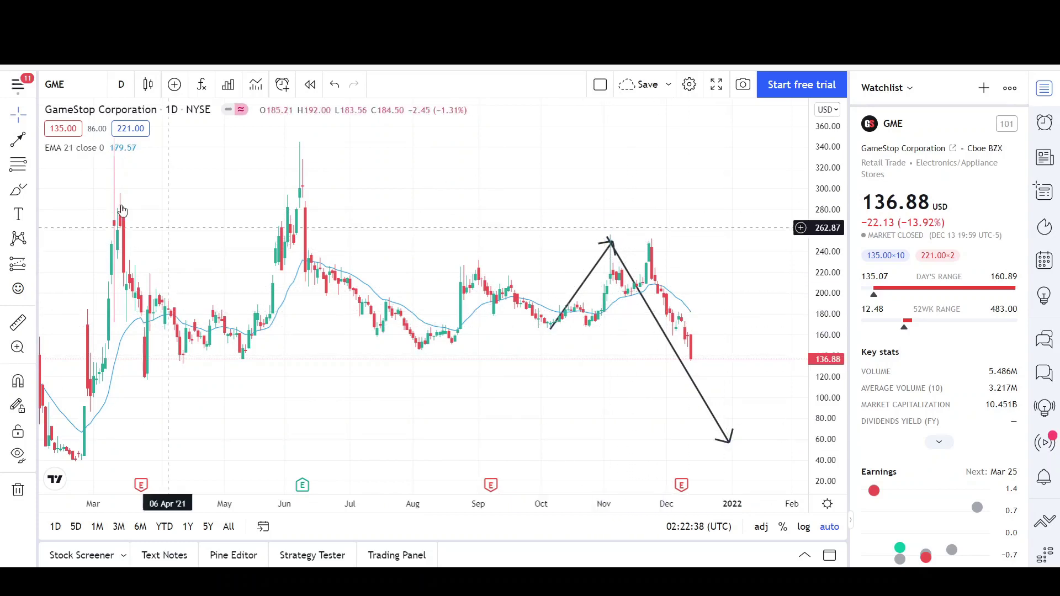
- Brush a red curve over the two November price peaks to outline the double top
click(18, 190)
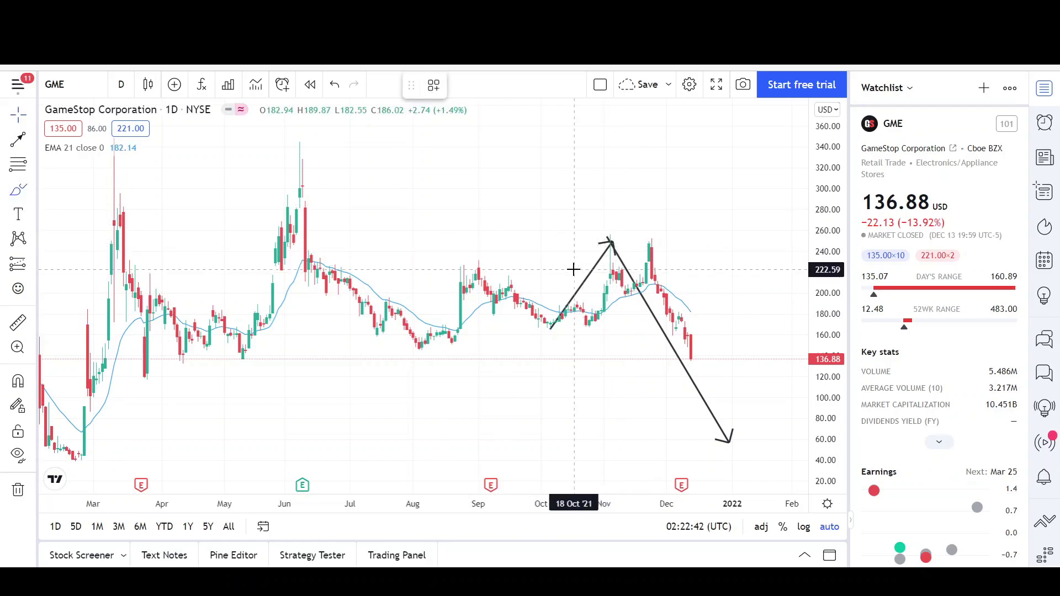
mouse_move(576, 269)
mouse_down()
mouse_move(609, 229)
mouse_move(640, 260)
mouse_move(655, 226)
mouse_move(669, 261)
mouse_up()
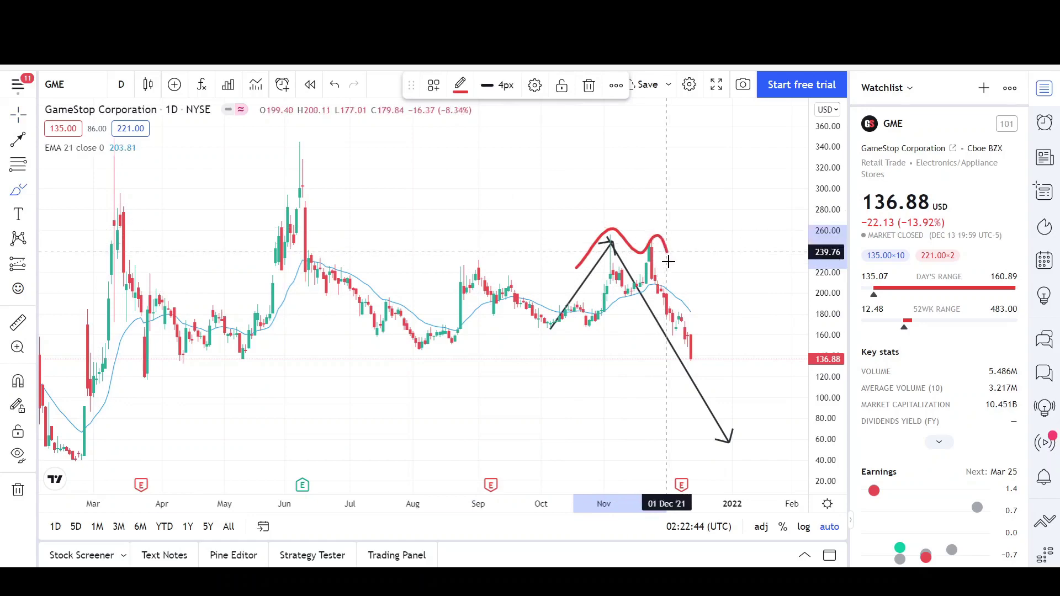
scroll(631, 259, down, 3)
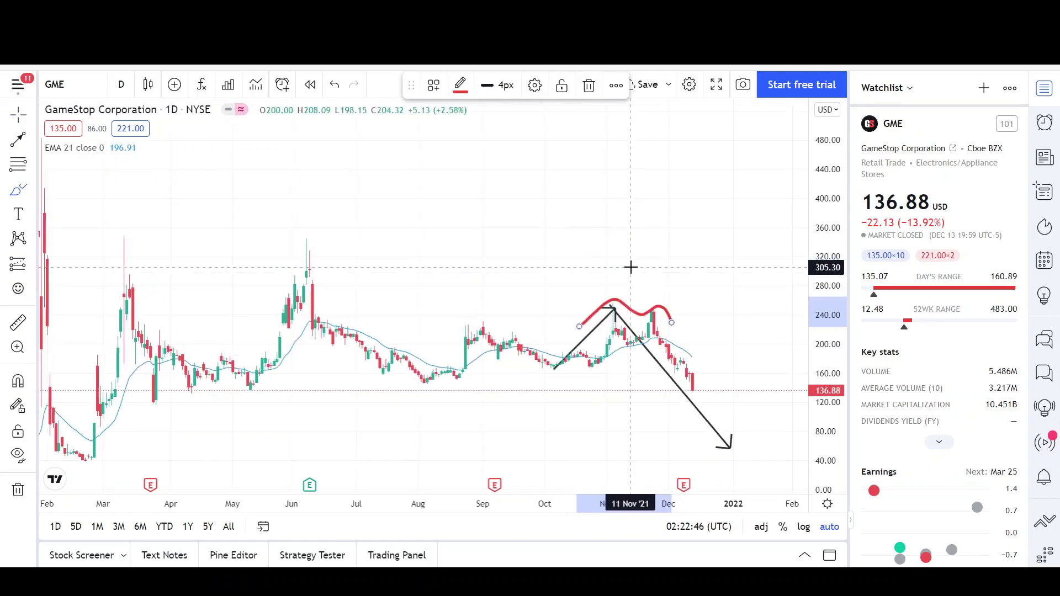
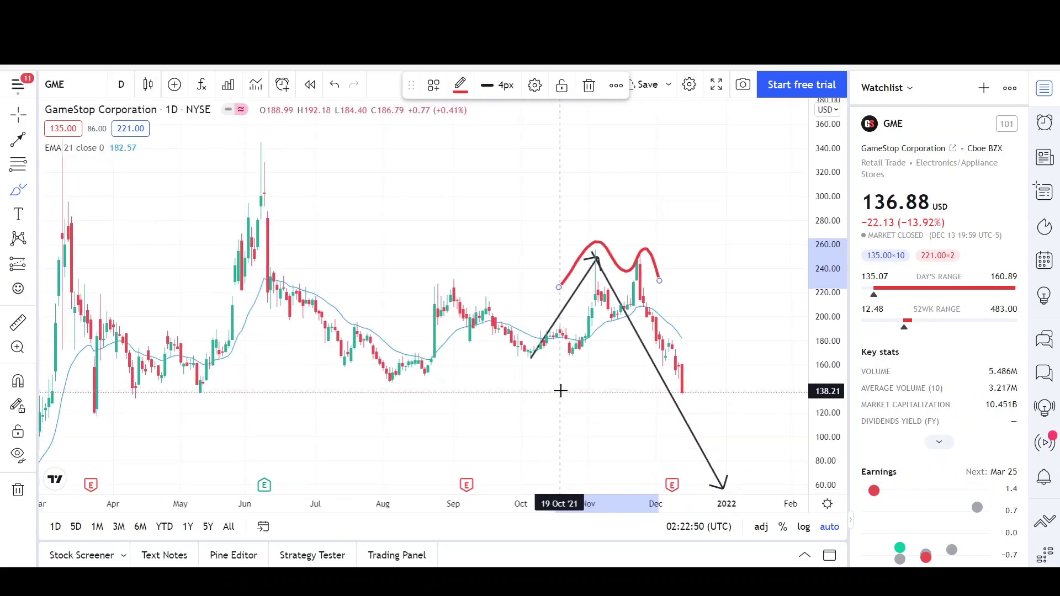
- Draw a descending parallel channel around the recent decline, from 227.69 on 23 Nov '21 to 112.98 in late December
click(32, 143)
click(106, 417)
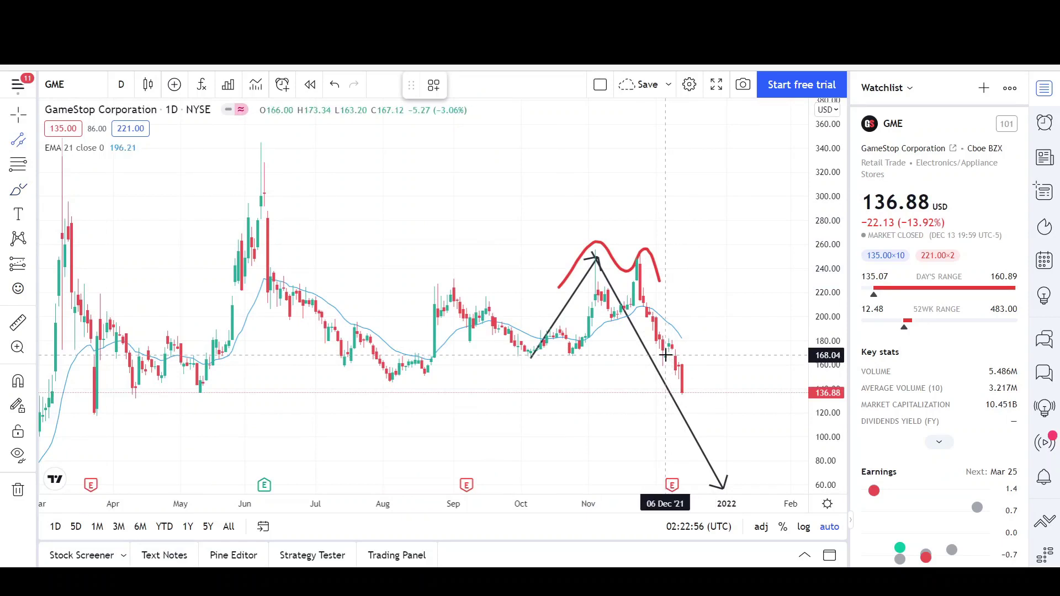
click(640, 283)
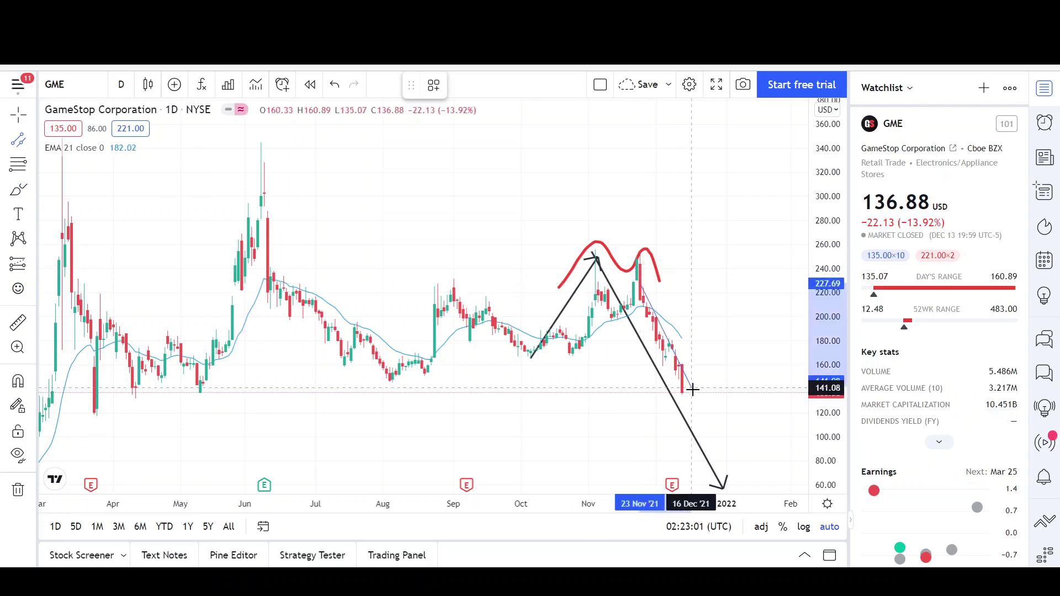
click(712, 421)
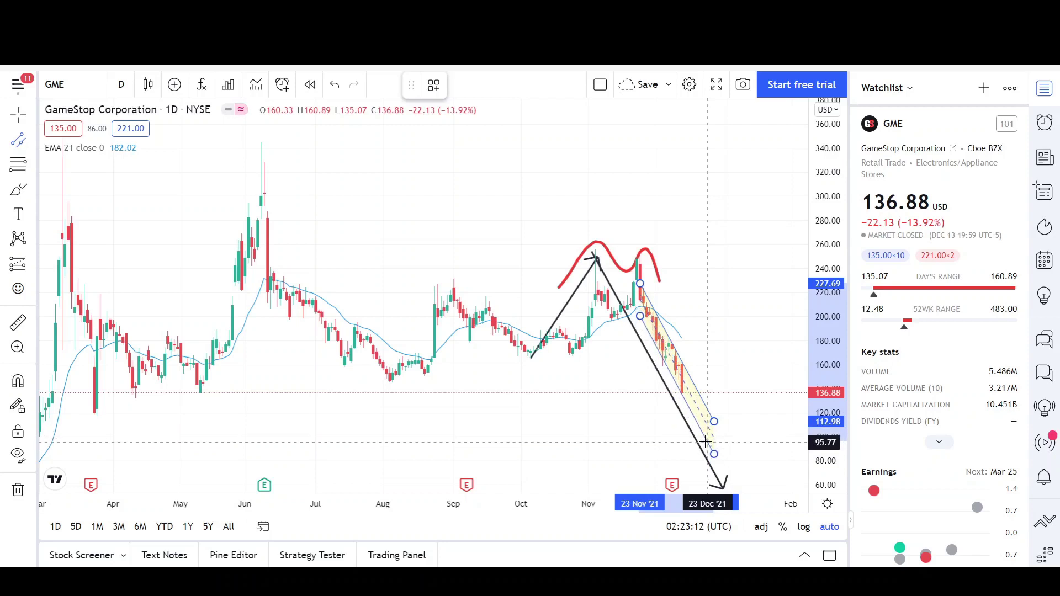
click(705, 441)
- Adjust the descending channel so its upper line runs from 252.44 to 107.54 and its lower line starts at 213.68
scroll(582, 413, up, 3)
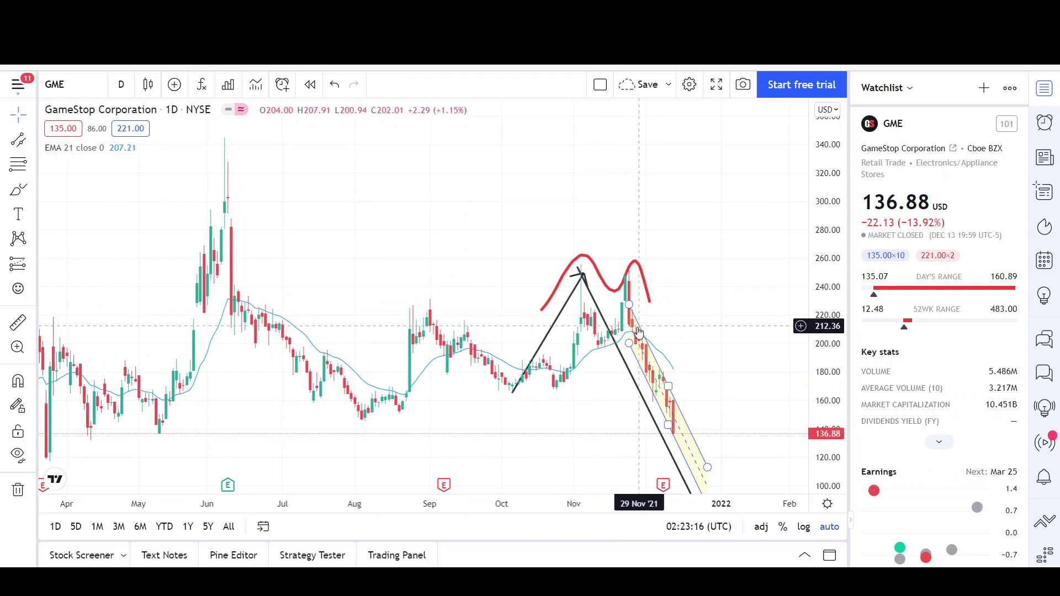
mouse_move(634, 309)
mouse_down()
mouse_move(625, 252)
mouse_move(629, 275)
mouse_up()
drag(700, 436, 700, 475)
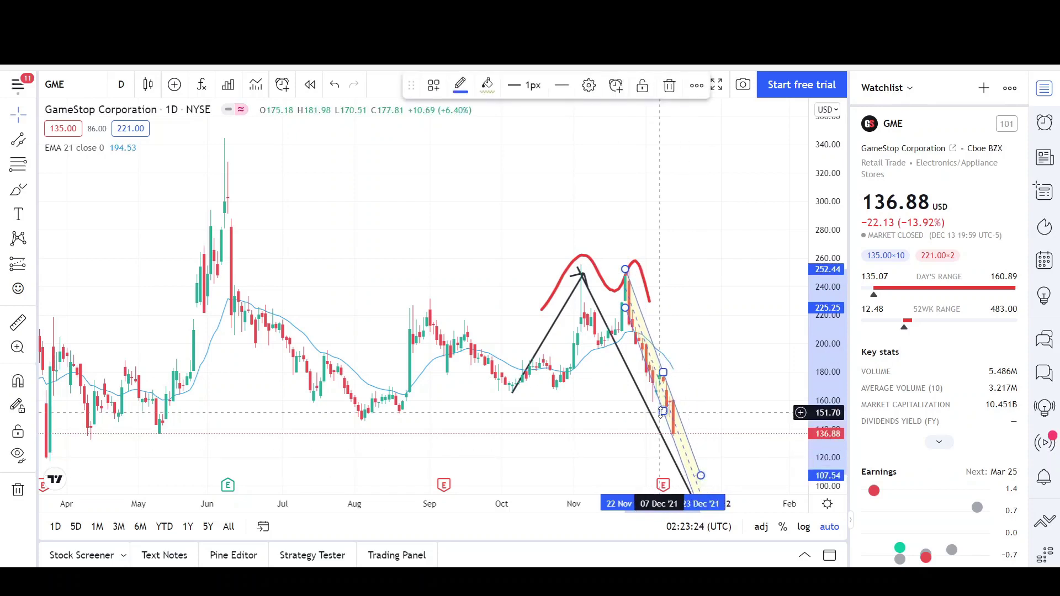
drag(660, 413, 661, 418)
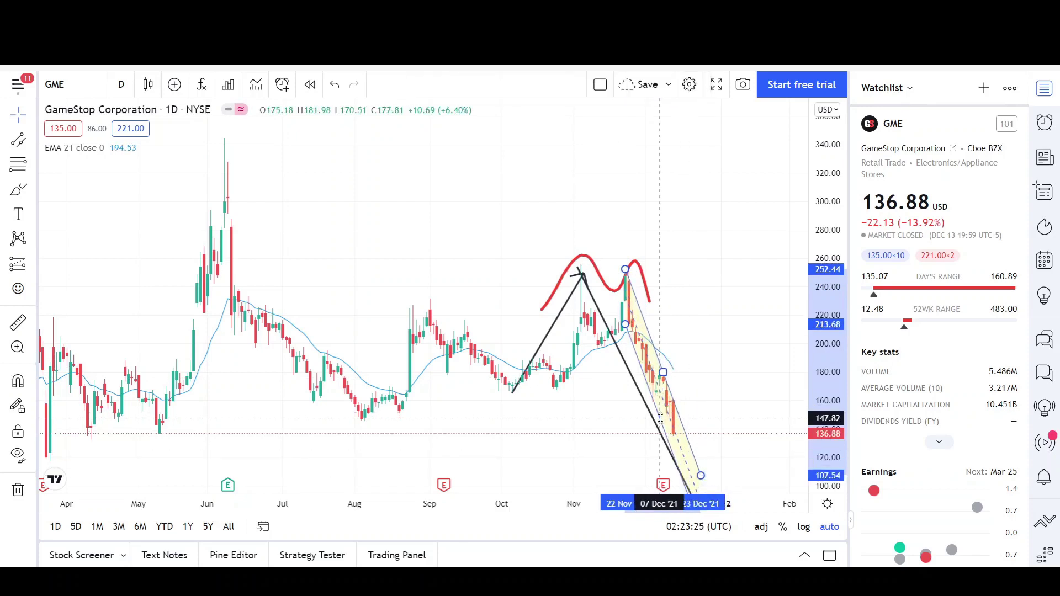
click(724, 404)
- Draw a horizontal parallel channel from 05 Feb '21 to 02 Feb '22 between 137.98 and 299.41
scroll(724, 406, down, 2)
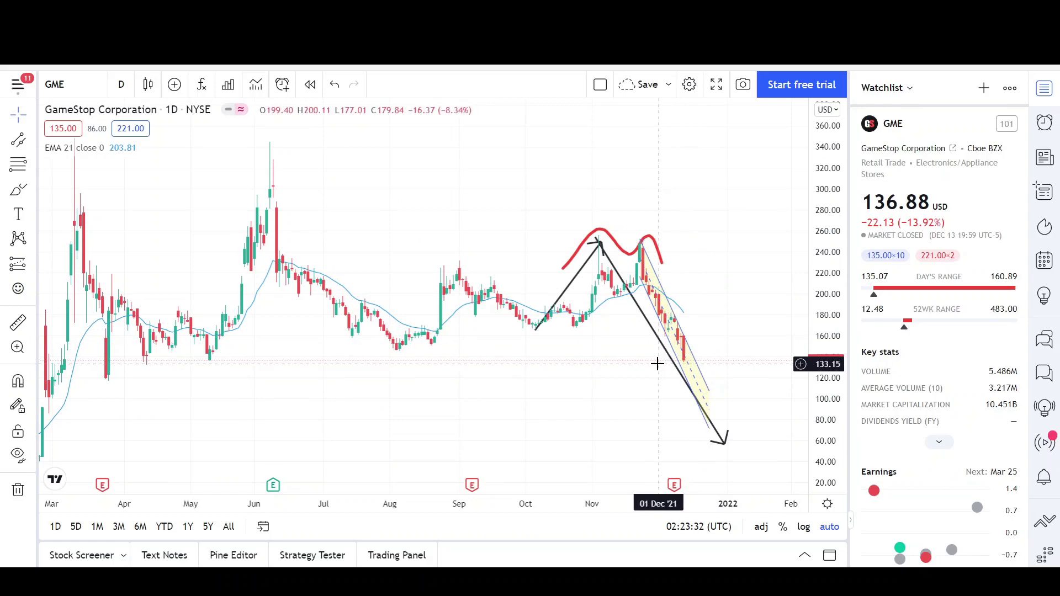
scroll(658, 363, down, 1)
scroll(657, 362, up, 2)
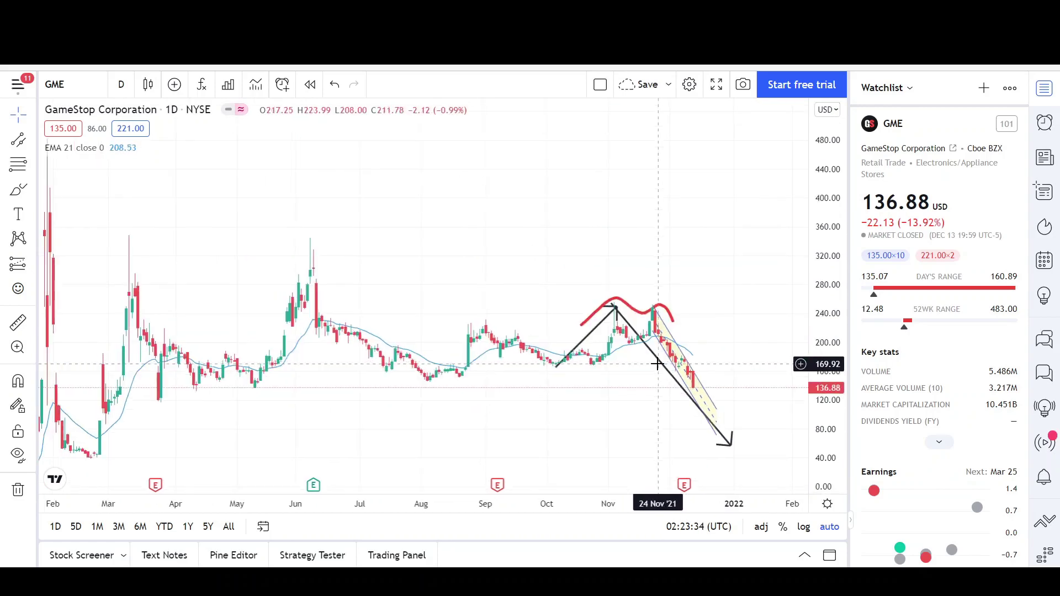
scroll(657, 359, down, 2)
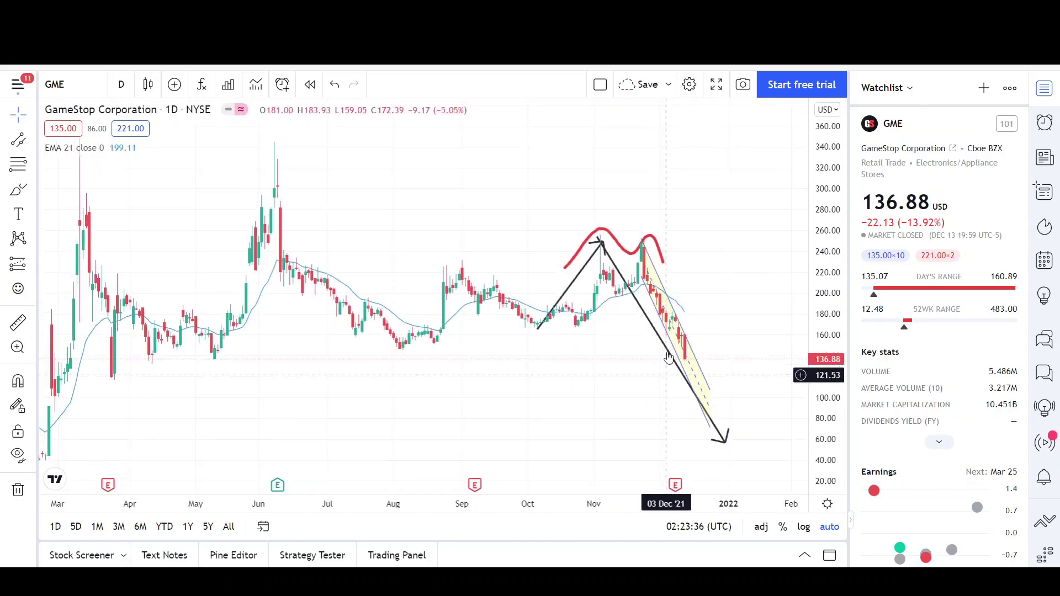
scroll(673, 348, down, 3)
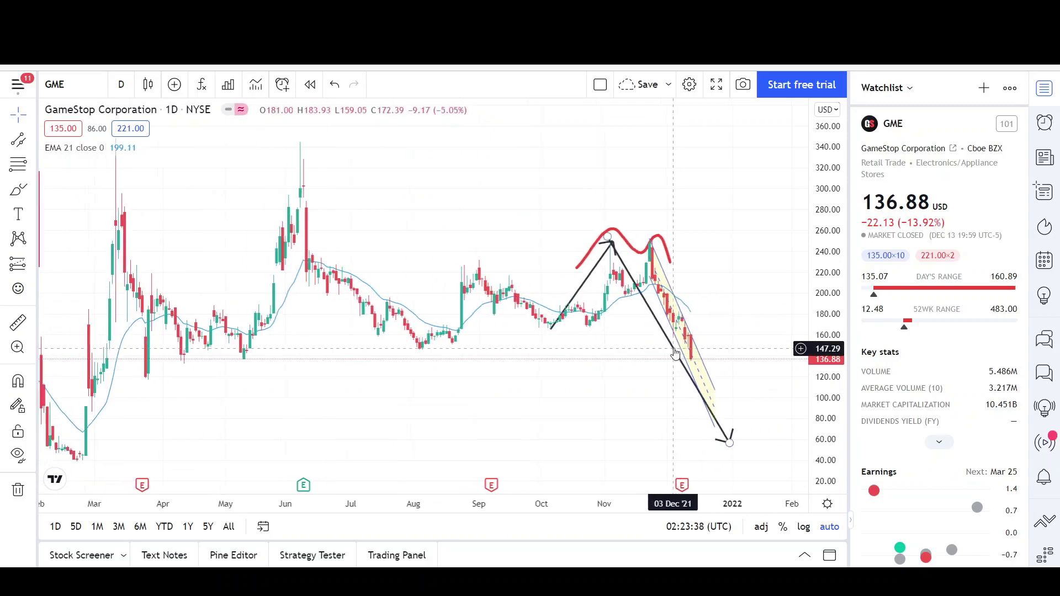
scroll(675, 353, down, 2)
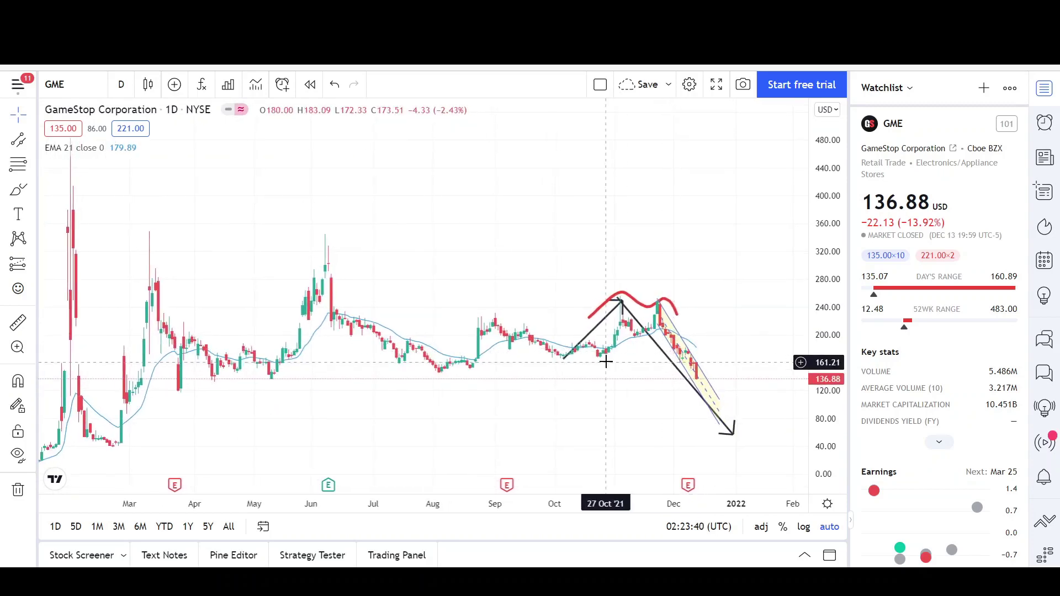
click(75, 381)
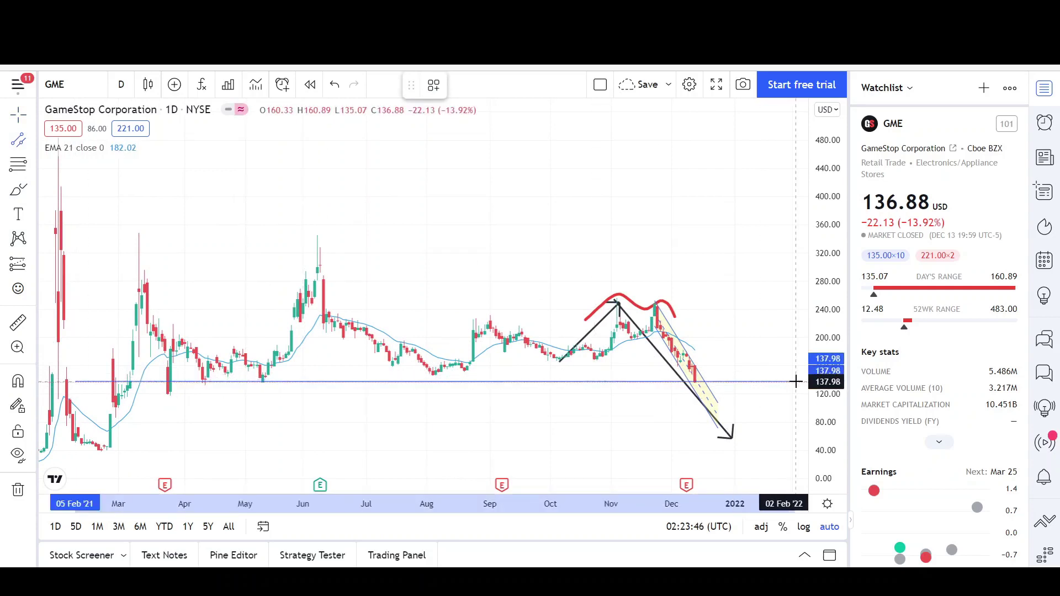
click(785, 267)
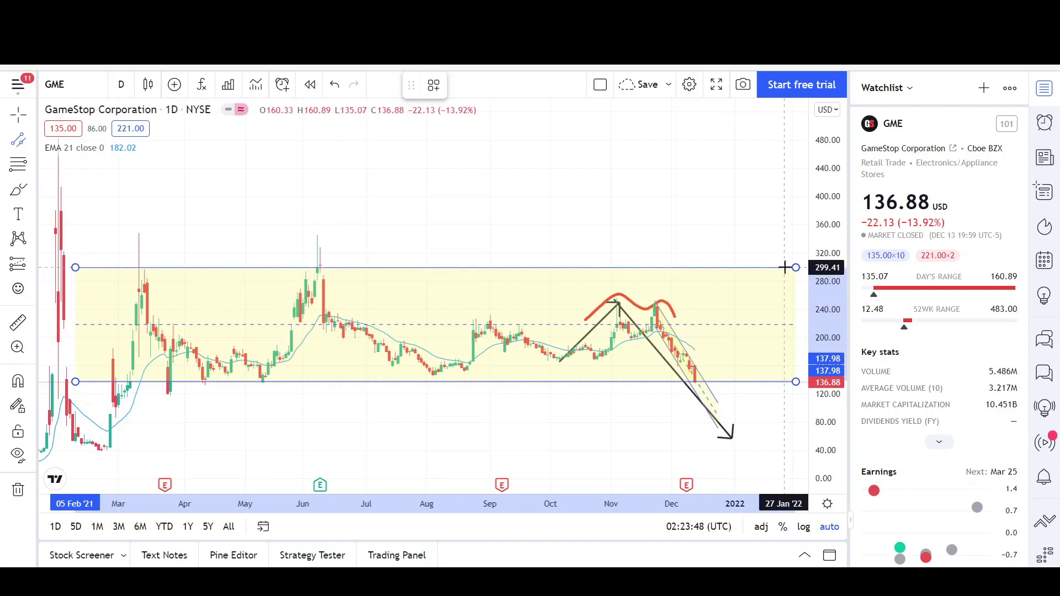
- Change the horizontal channel's fill color to orange
click(495, 89)
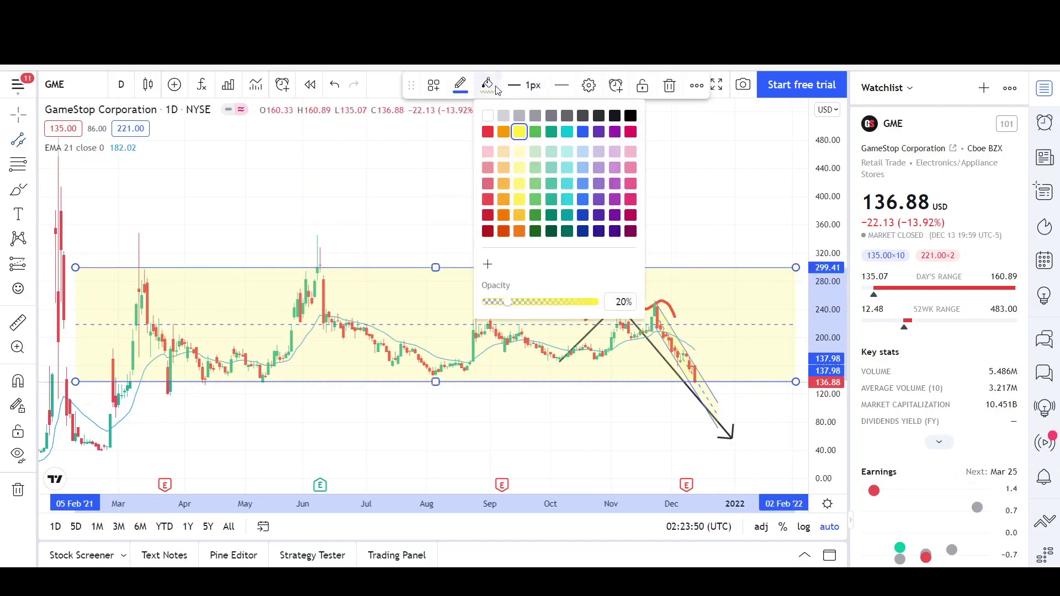
click(505, 135)
click(532, 197)
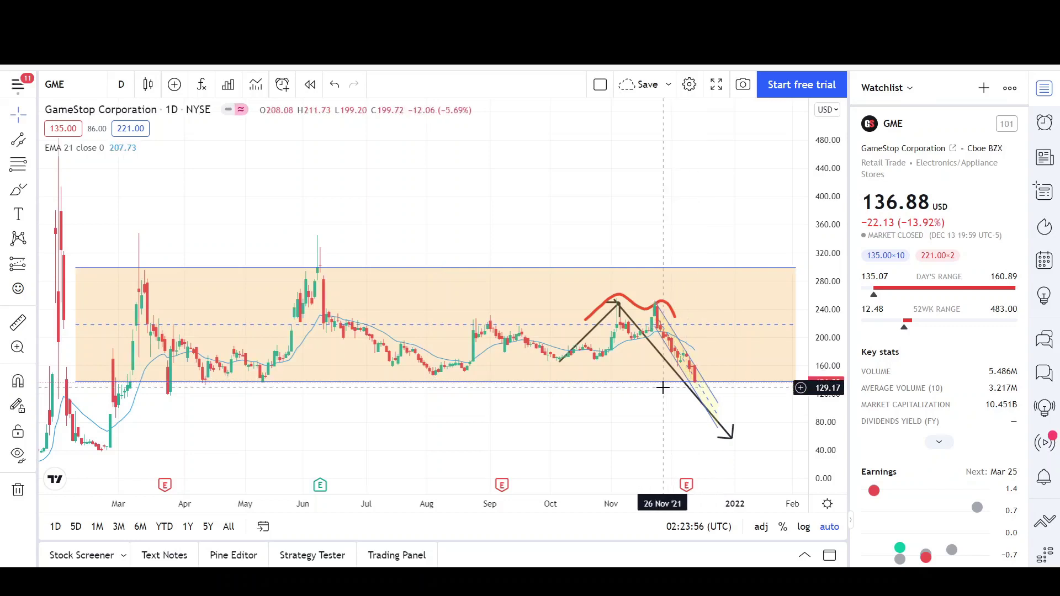
- Move the orange horizontal channel's lower line to 139.70, keeping its upper line at 299.41
scroll(679, 370, up, 1)
scroll(679, 370, down, 1)
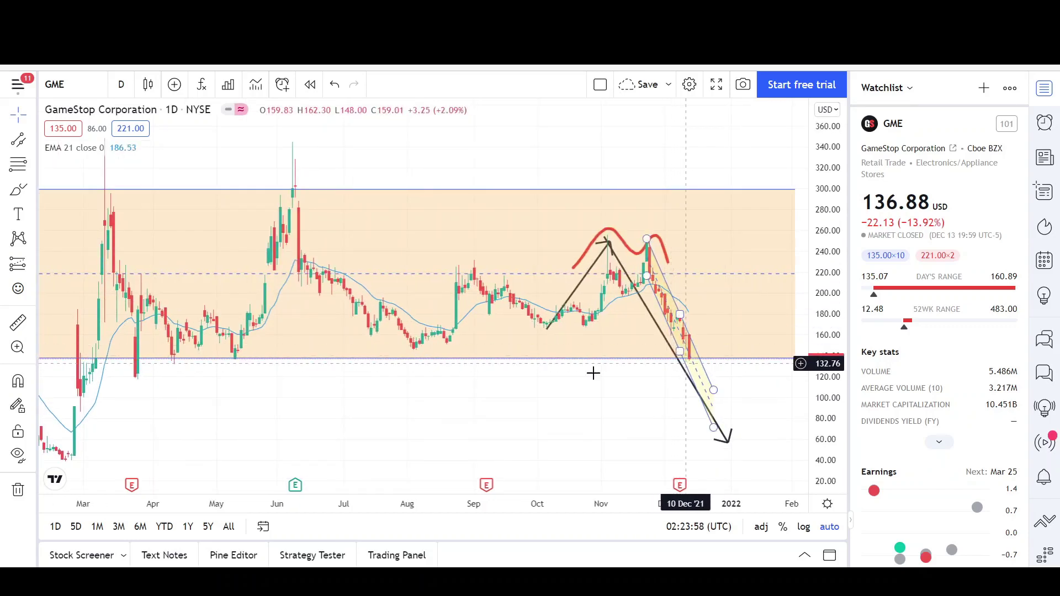
scroll(579, 366, down, 1)
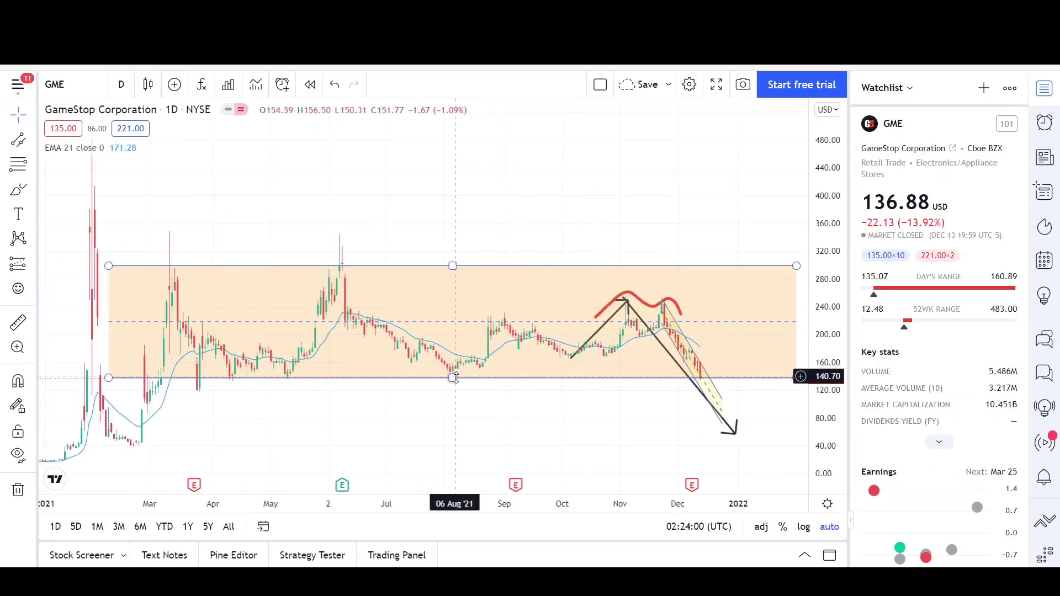
drag(454, 378, 459, 391)
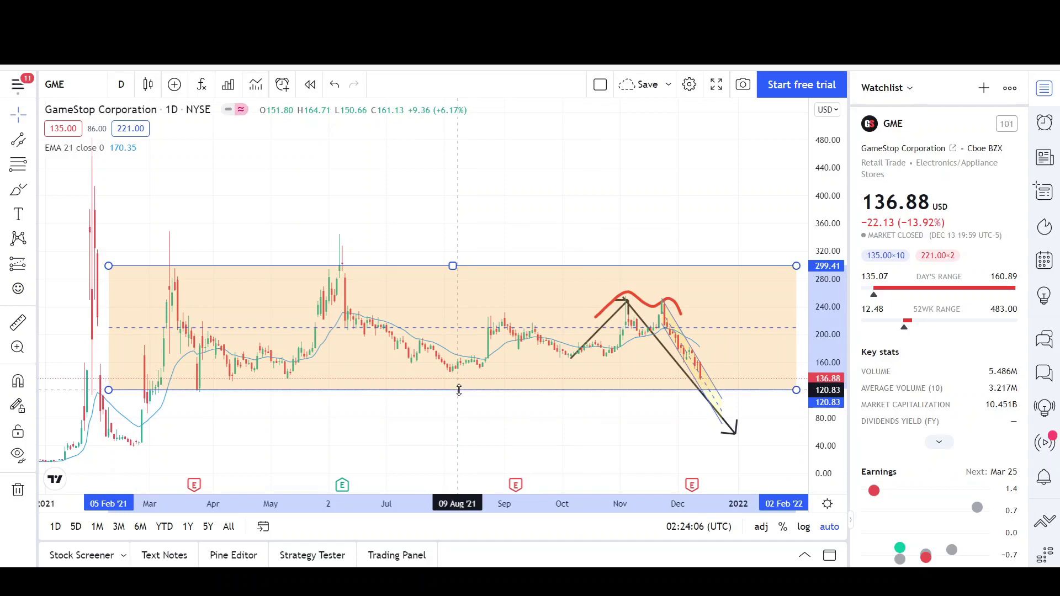
drag(459, 390, 454, 377)
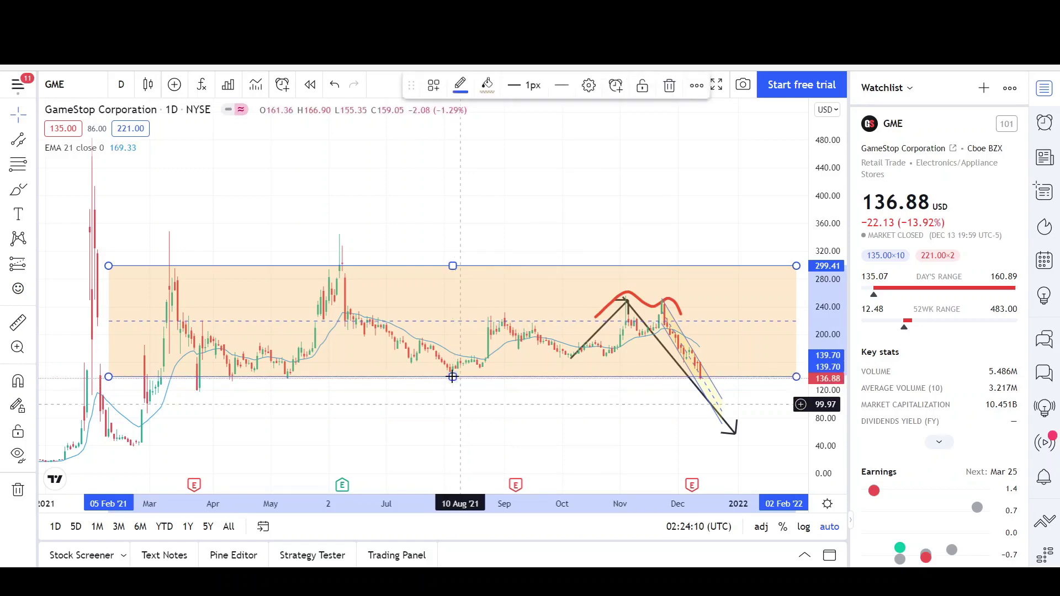
- Brush red marks around the early September and early November highs near the channel's midline, plus an upward stroke at the late November peak
scroll(489, 319, up, 4)
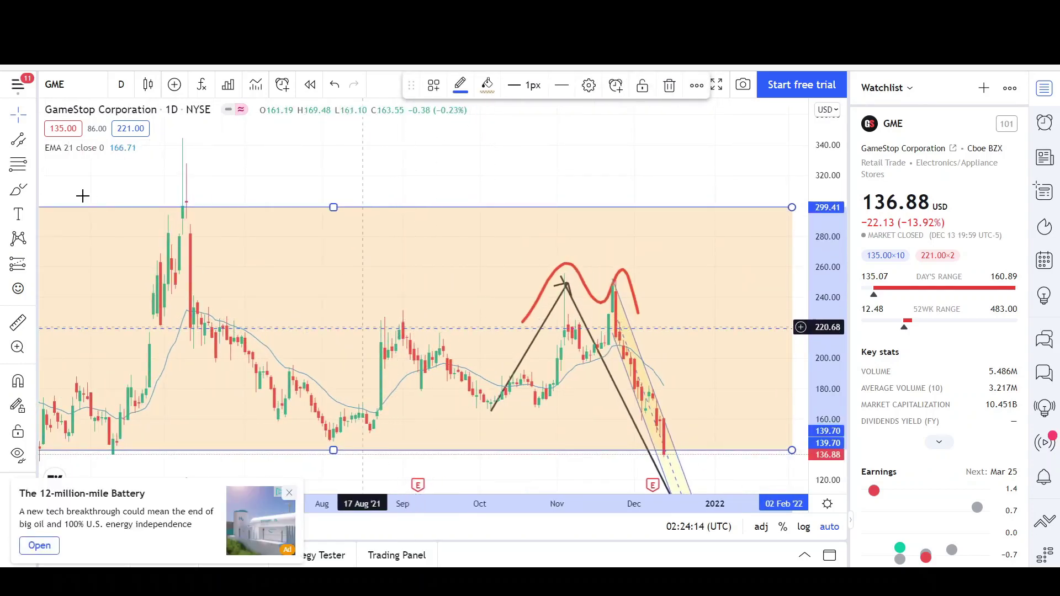
key(Escape)
mouse_move(389, 328)
mouse_down()
mouse_move(403, 315)
mouse_move(411, 334)
mouse_up()
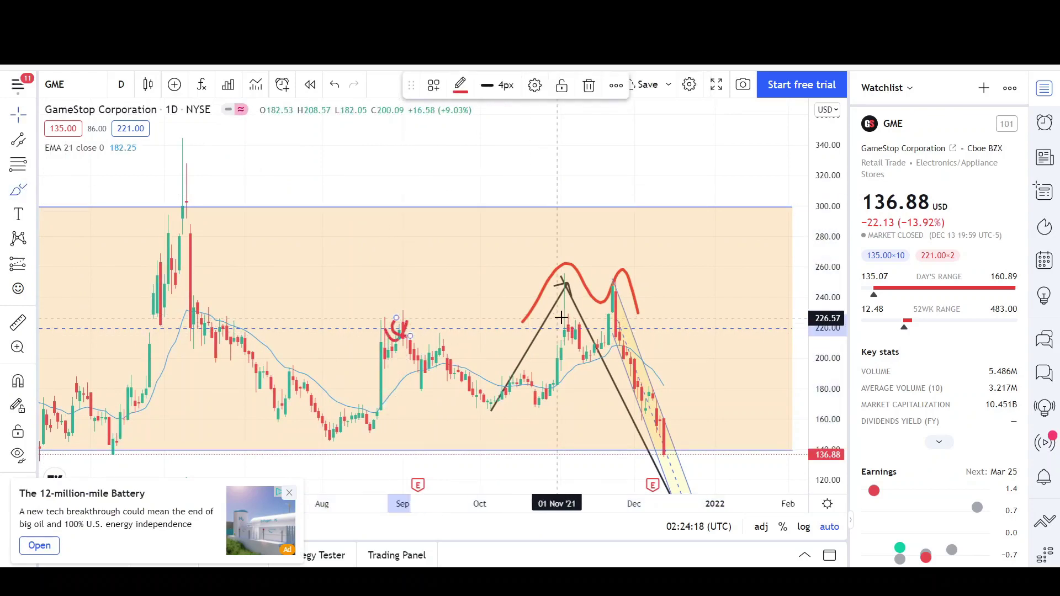
mouse_move(560, 319)
mouse_down()
mouse_move(558, 339)
mouse_move(618, 290)
mouse_up()
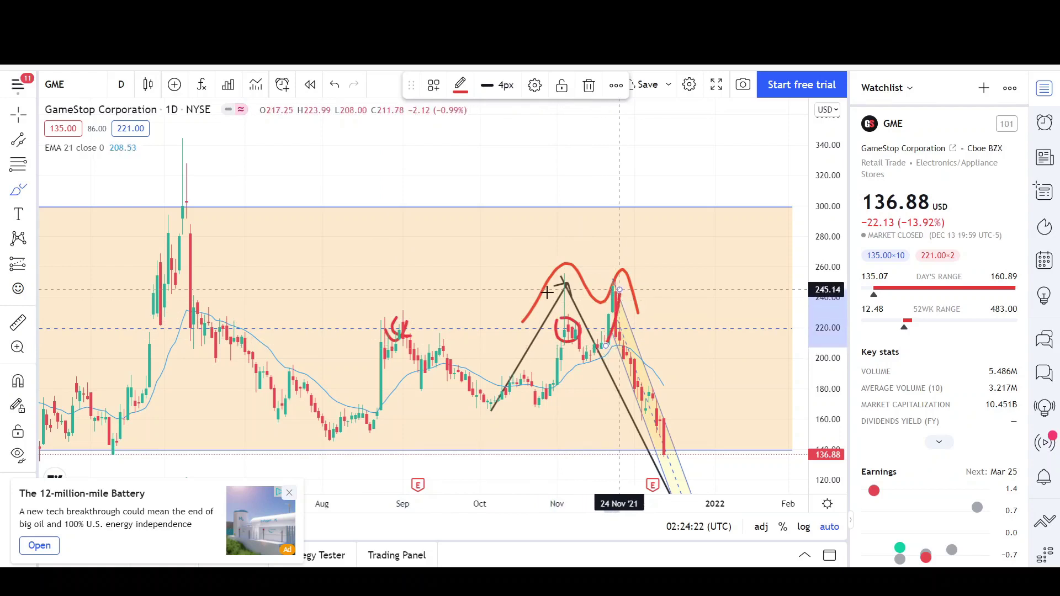
click(289, 492)
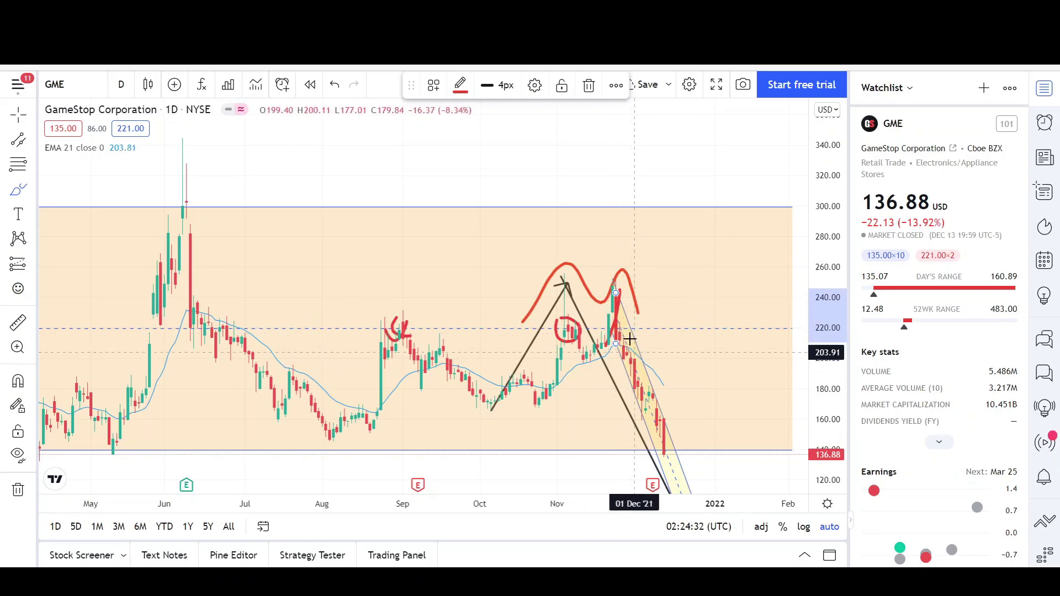
- Brush a small red rebound at the latest December candle, rising from the channel's lower line to about 160 and falling back
scroll(640, 359, down, 5)
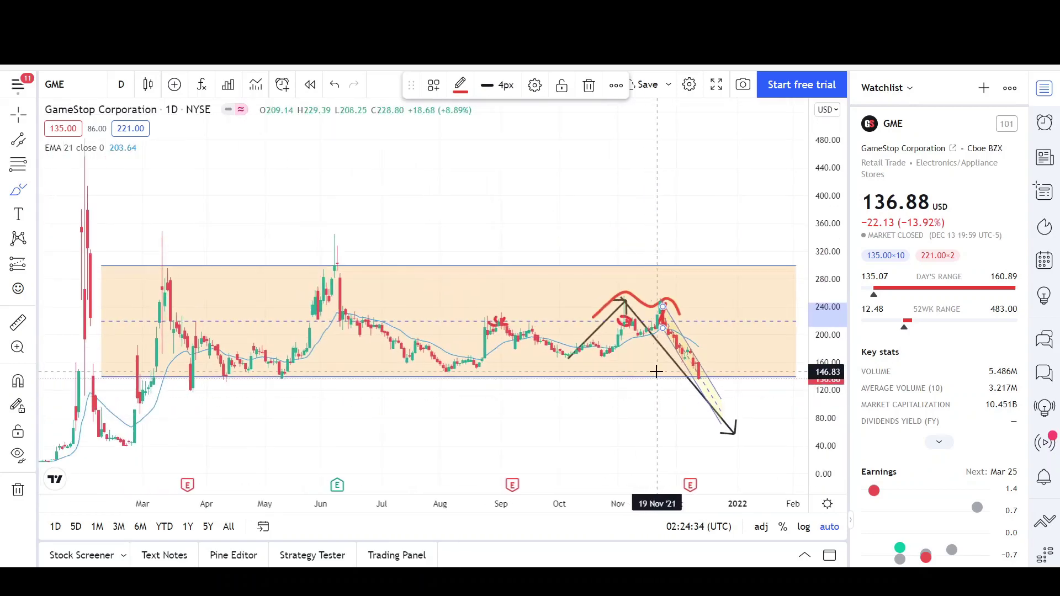
scroll(656, 371, up, 3)
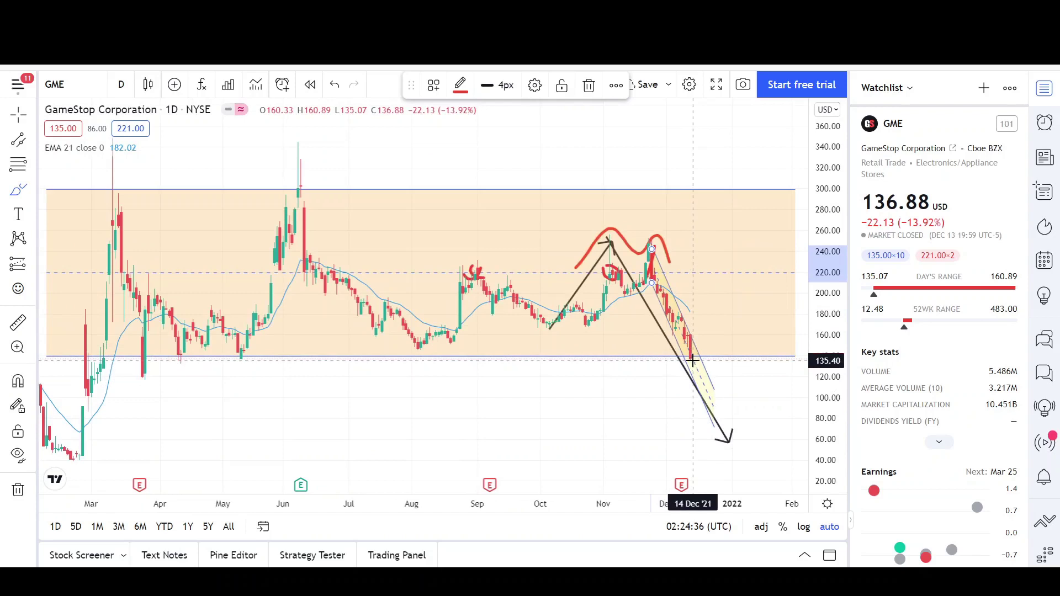
mouse_move(692, 360)
mouse_down()
mouse_move(701, 331)
mouse_move(713, 371)
mouse_up()
- Brush a red zigzag from the June peak through the August low, September high, October low and November peak, ending near 73 on 17 Dec '21
scroll(674, 430, down, 3)
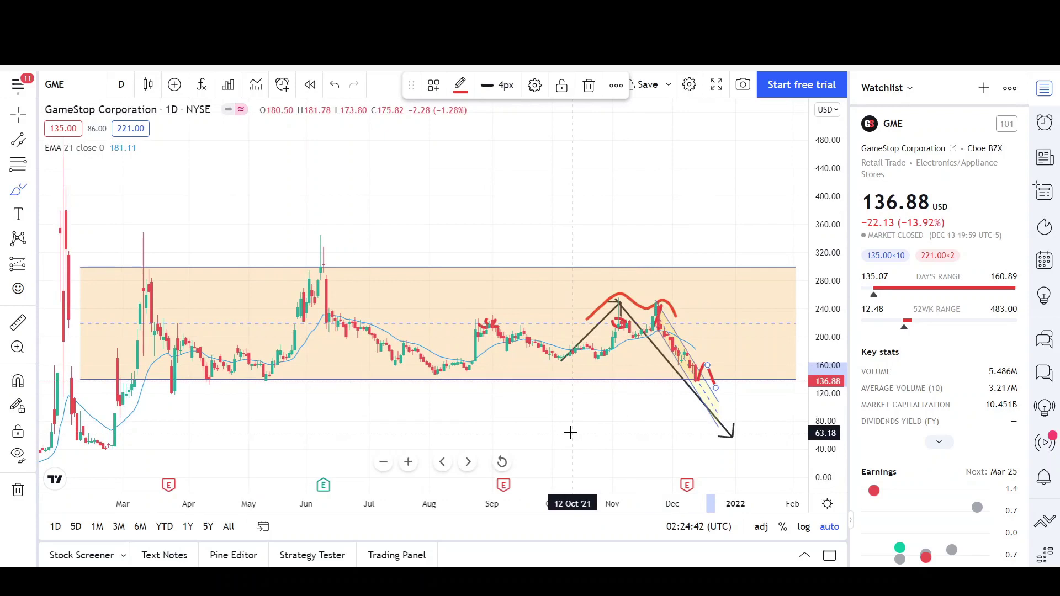
scroll(570, 432, down, 2)
scroll(475, 387, up, 2)
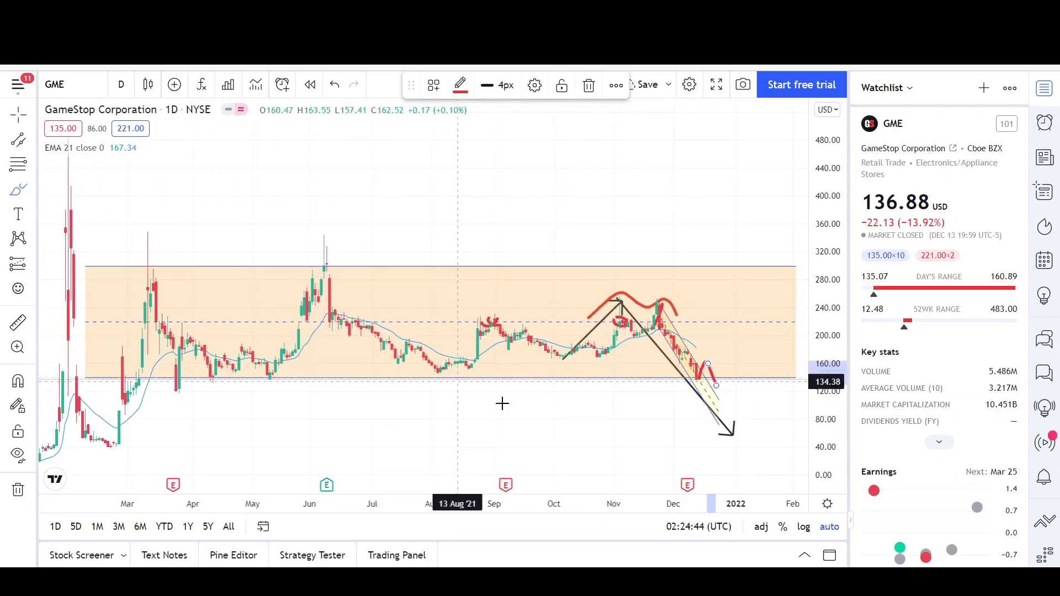
scroll(574, 407, up, 1)
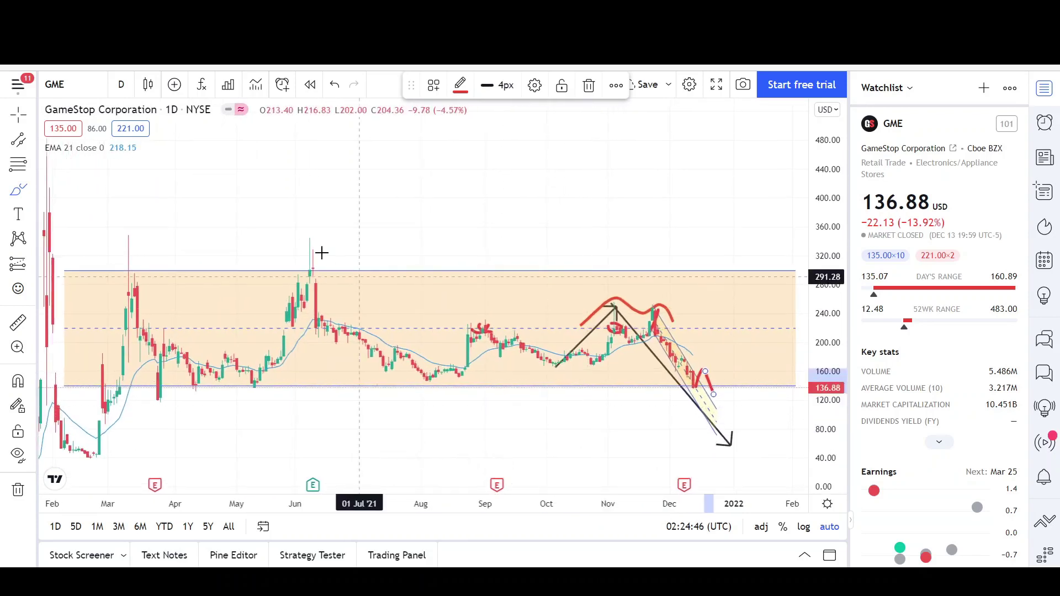
mouse_move(305, 241)
mouse_down()
mouse_move(441, 373)
mouse_move(475, 331)
mouse_move(574, 364)
mouse_move(619, 297)
mouse_move(703, 432)
mouse_up()
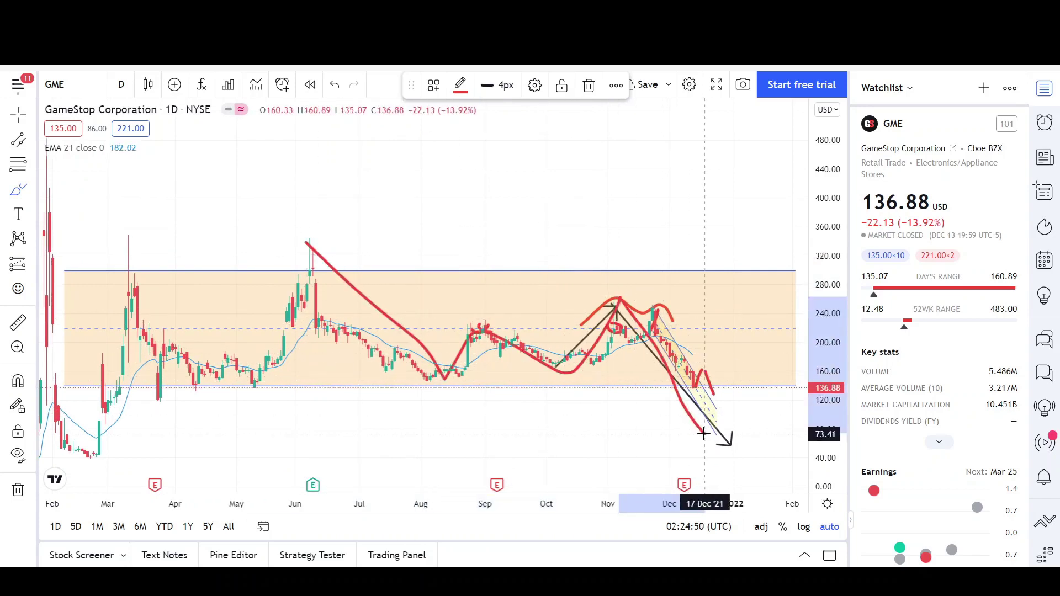
- Draw a horizontal line at 59.00 level with the tip of the black downward arrow
scroll(693, 345, up, 1)
scroll(693, 345, up, 1)
scroll(718, 386, down, 2)
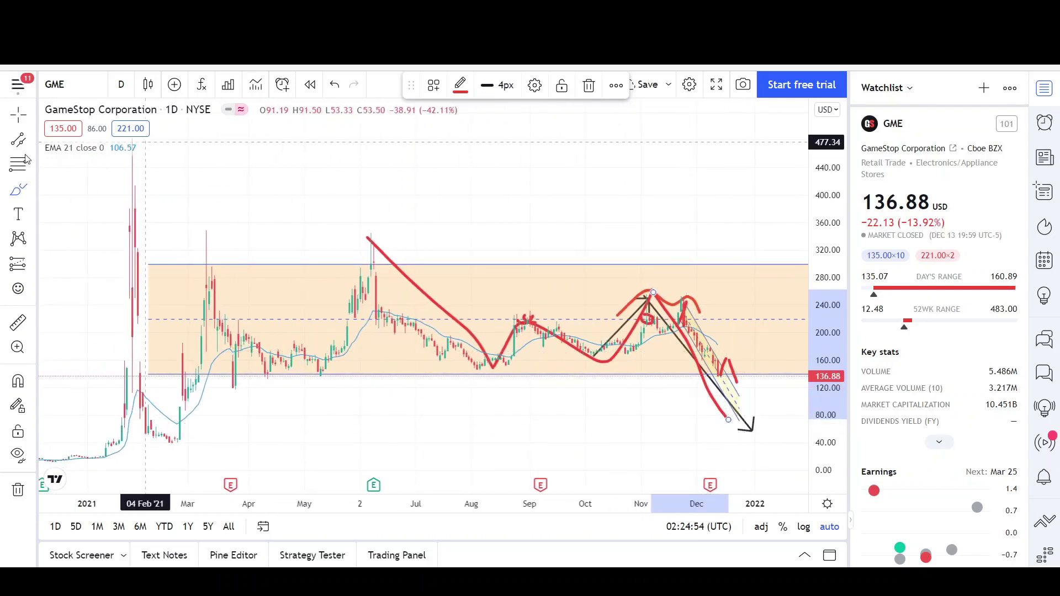
click(32, 139)
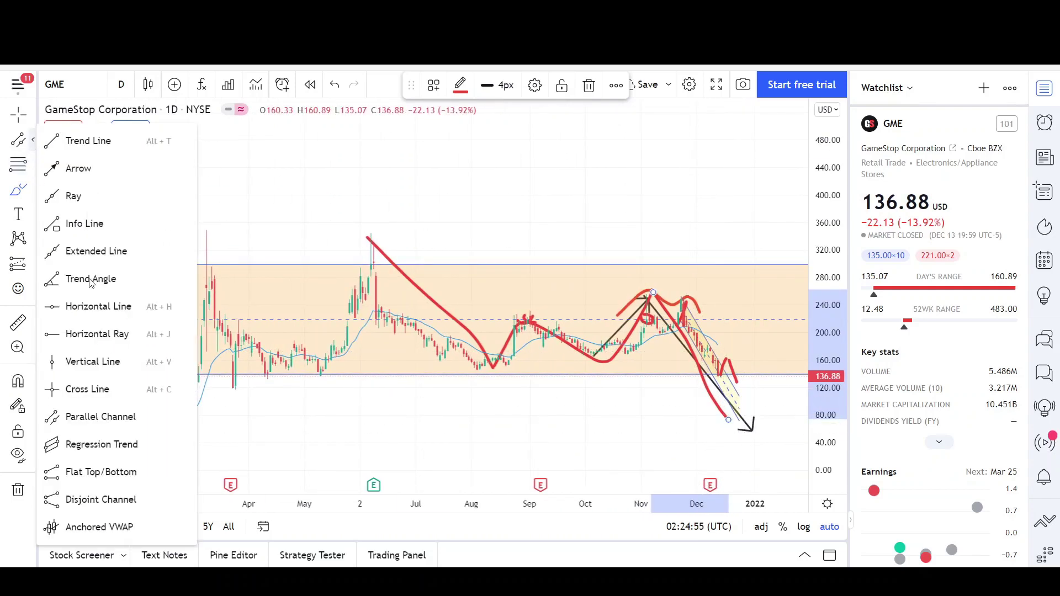
click(96, 307)
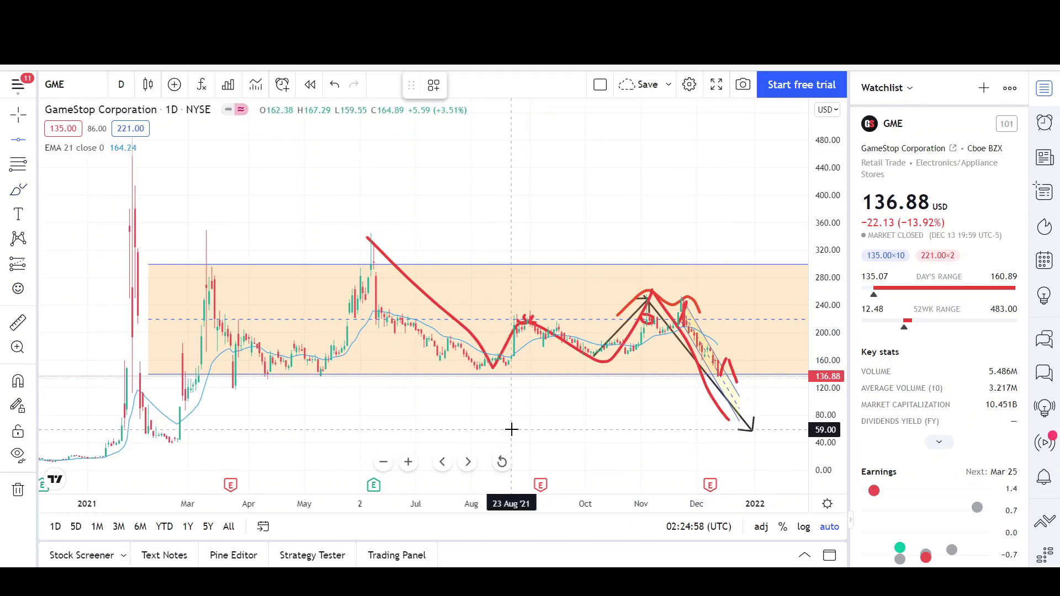
click(511, 430)
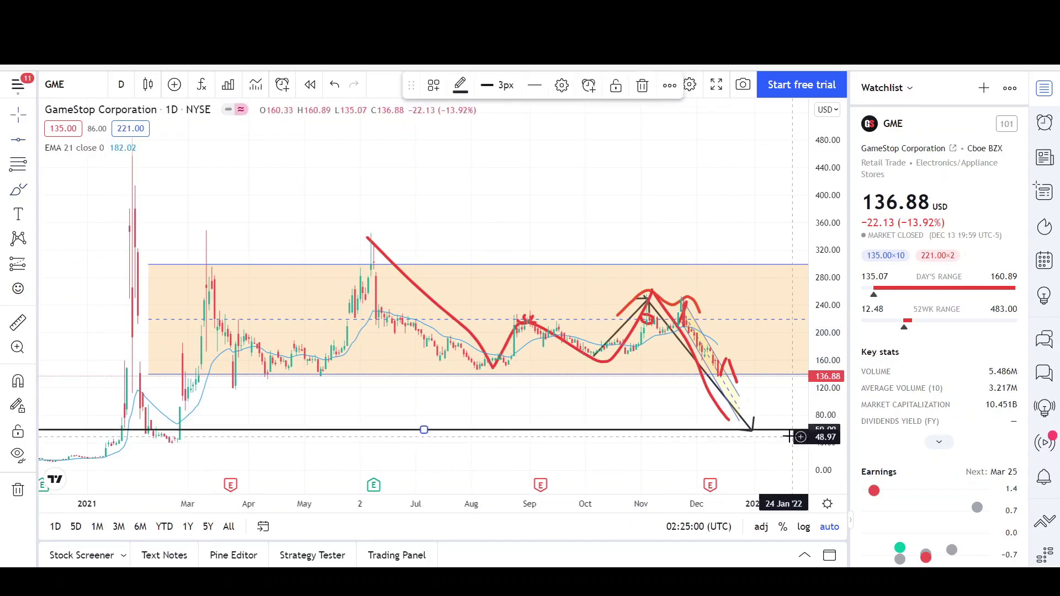
- Brush a red circle around the late February low and a red upward arrow from it to about 375
click(21, 189)
drag(164, 446, 179, 426)
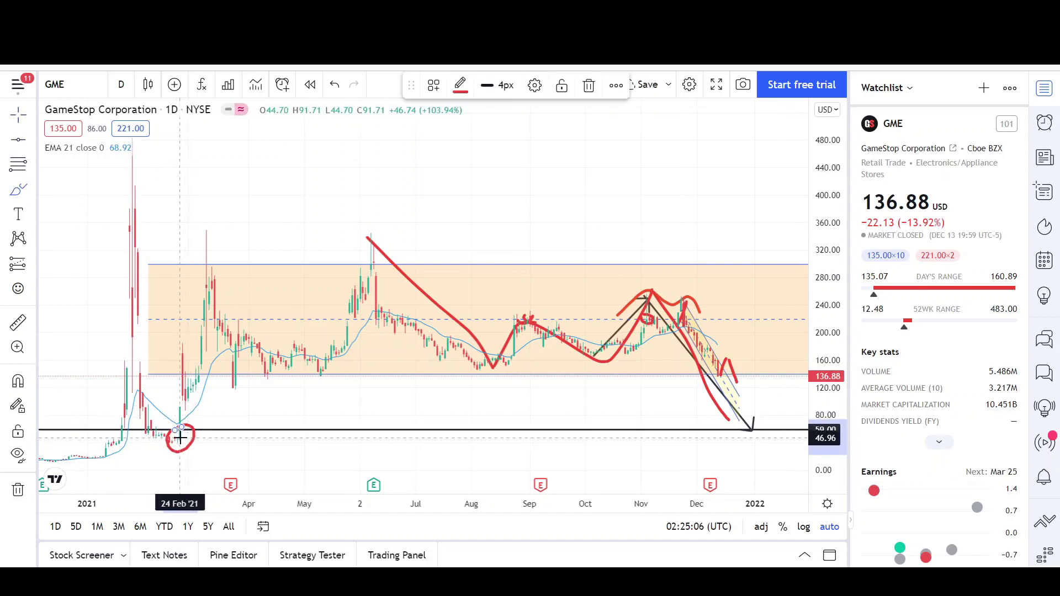
mouse_move(180, 438)
mouse_down()
mouse_move(225, 207)
mouse_move(251, 248)
mouse_up()
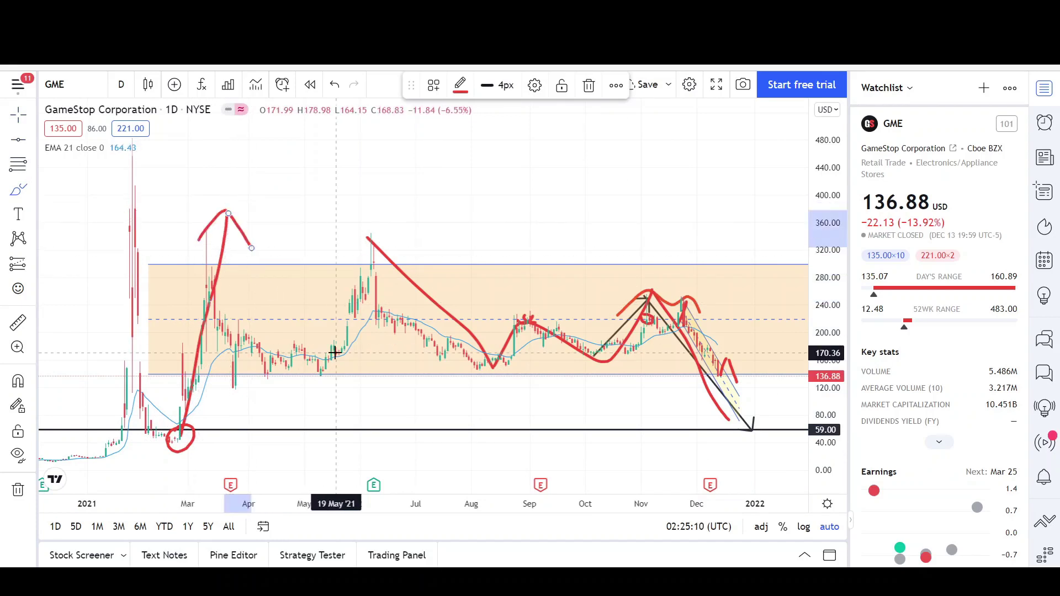
- Examine the recent decline against the orange channel's lower line, the descending channel and the 59.00 horizontal line at different zoom levels
scroll(613, 381, up, 2)
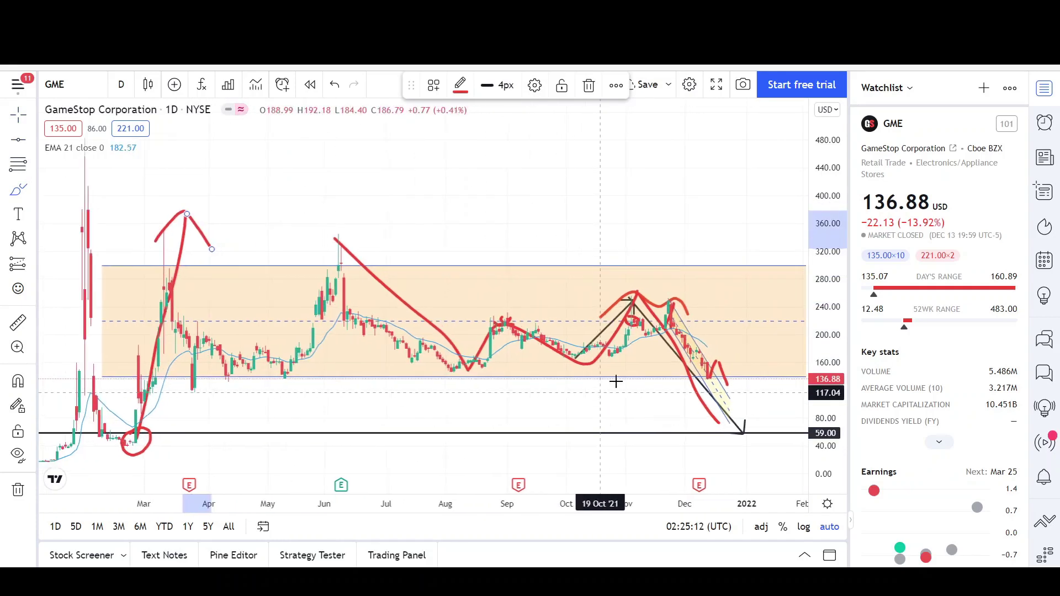
scroll(661, 355, up, 1)
scroll(676, 374, up, 2)
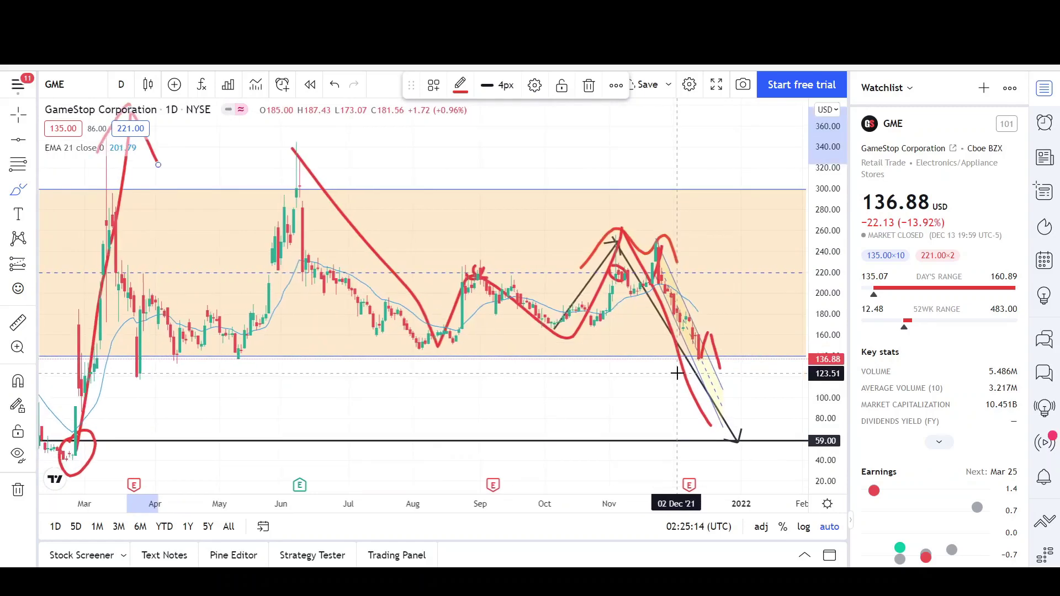
scroll(677, 344, up, 1)
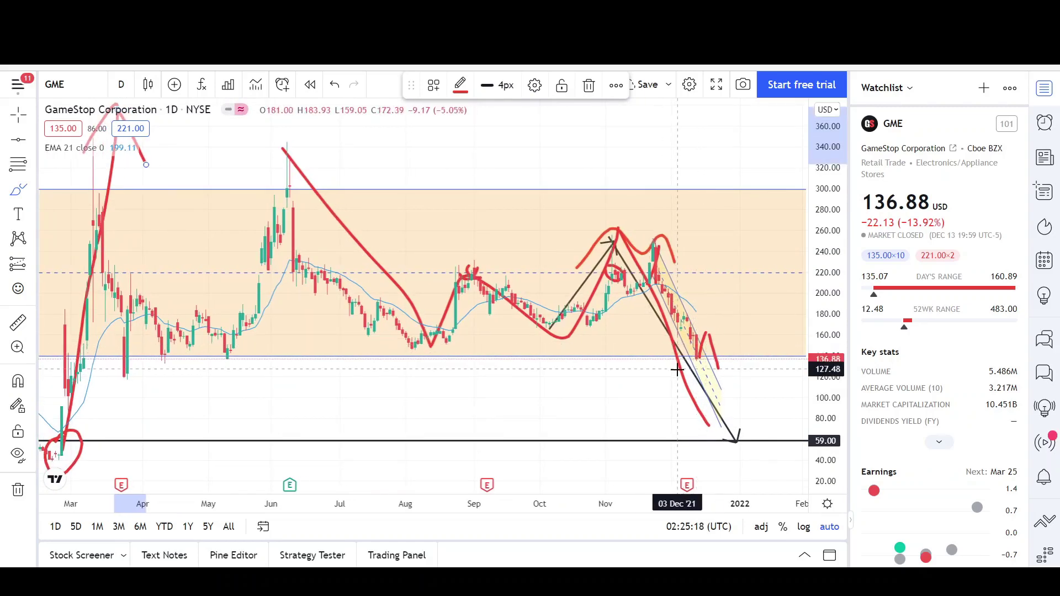
scroll(686, 378, down, 4)
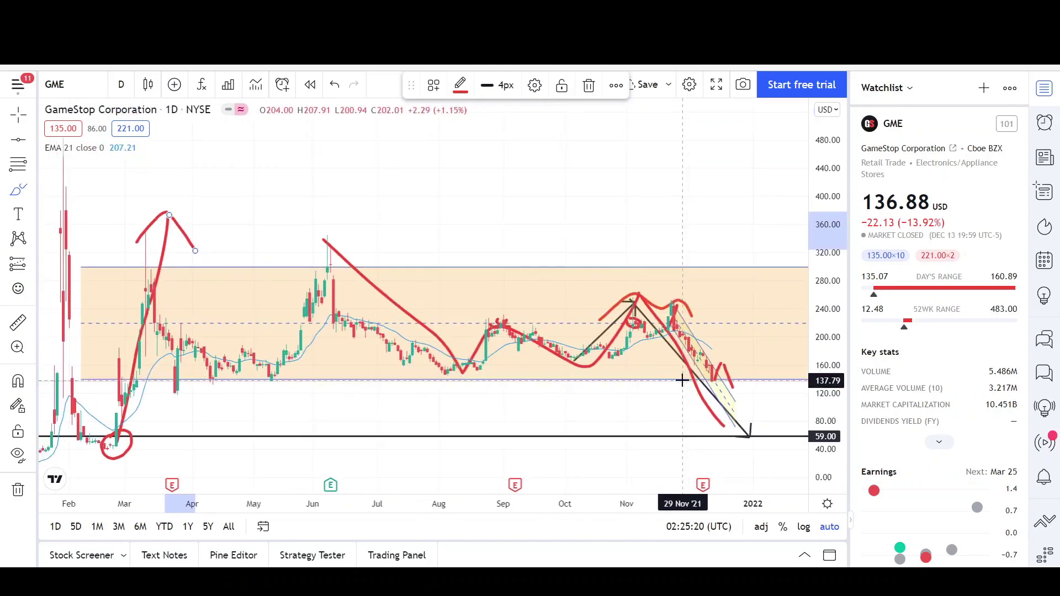
scroll(650, 382, up, 1)
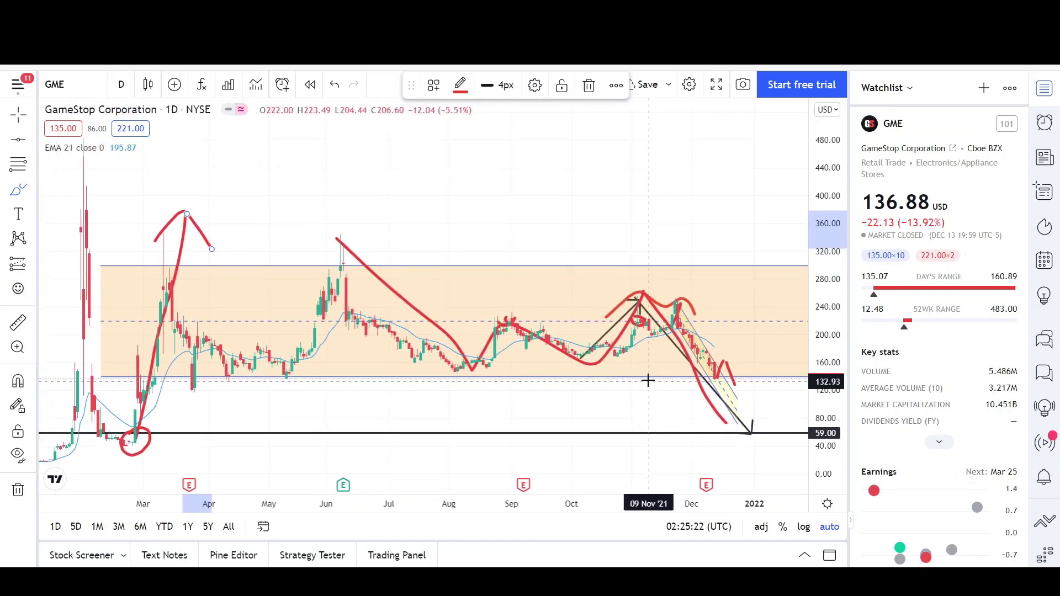
scroll(641, 384, down, 1)
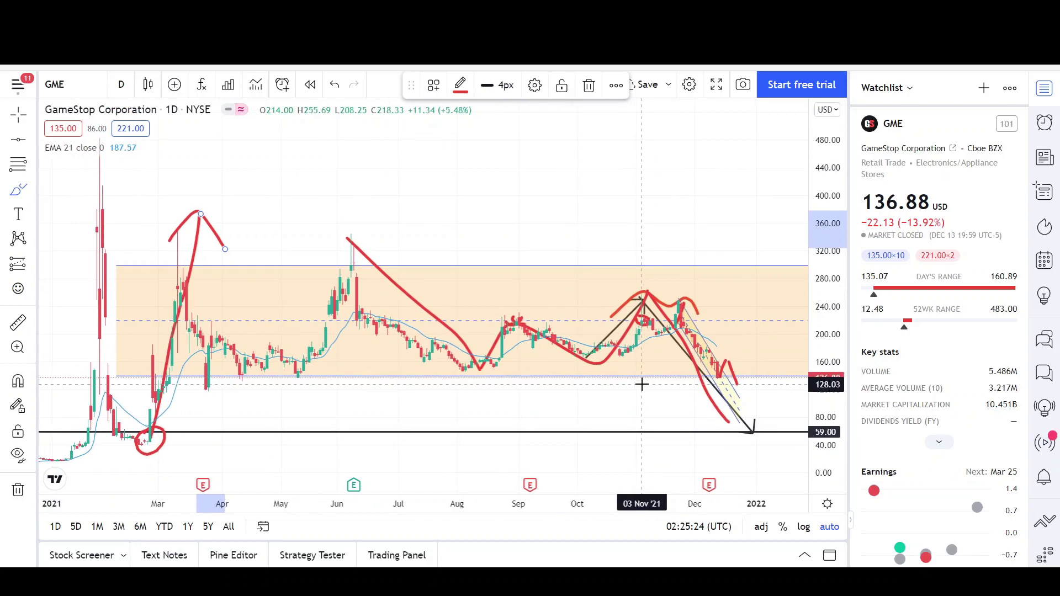
scroll(664, 379, down, 1)
scroll(664, 378, down, 1)
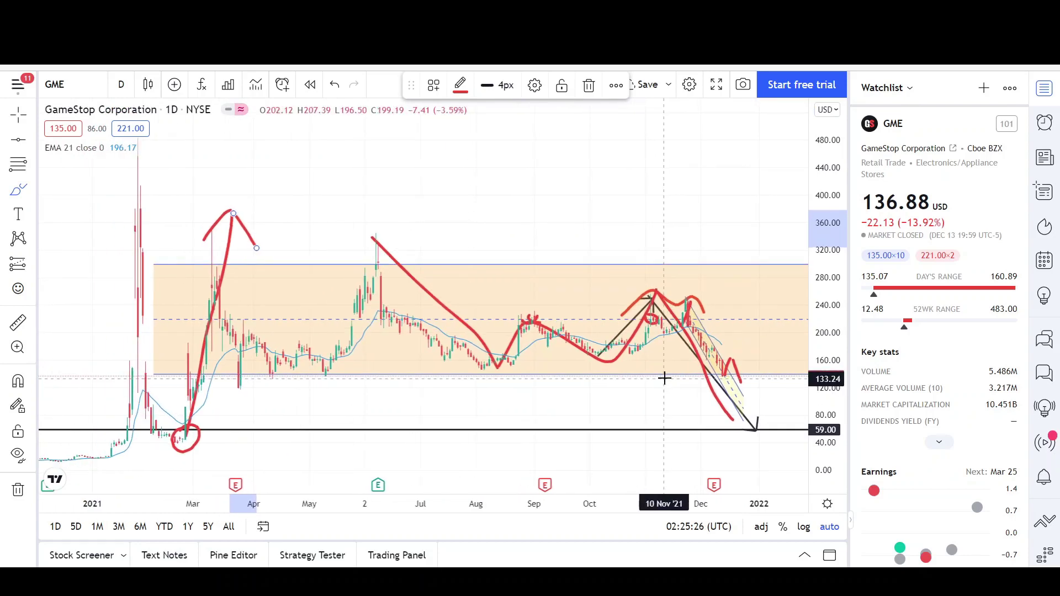
scroll(664, 378, down, 1)
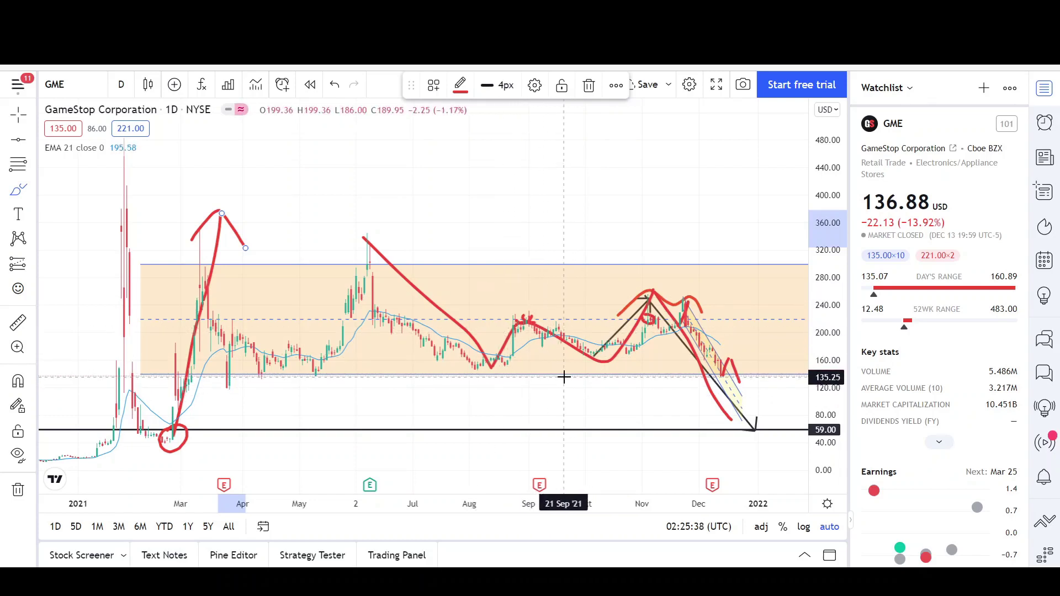
scroll(587, 371, up, 2)
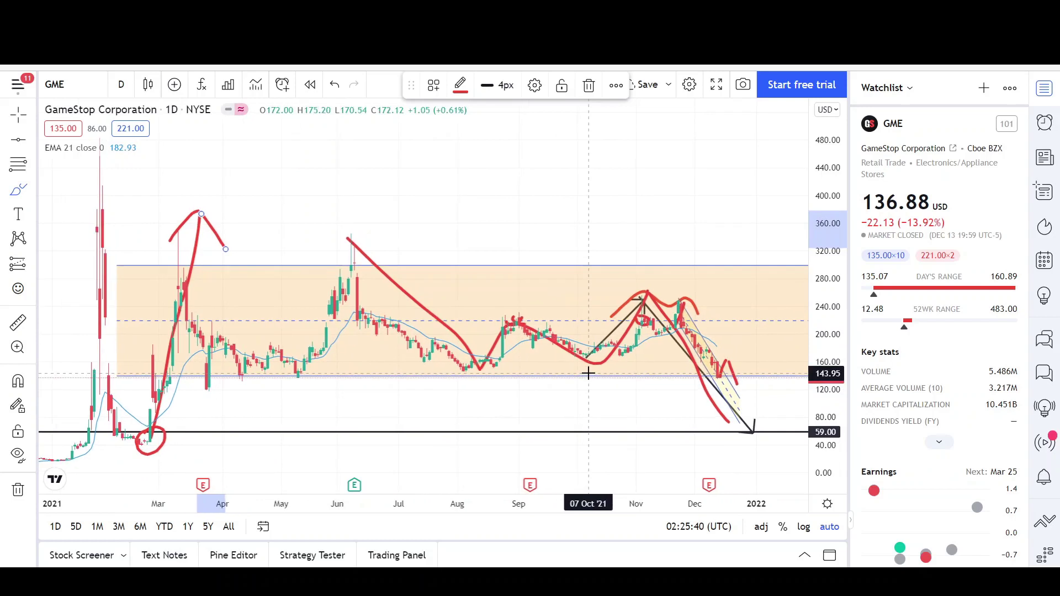
scroll(598, 330, down, 2)
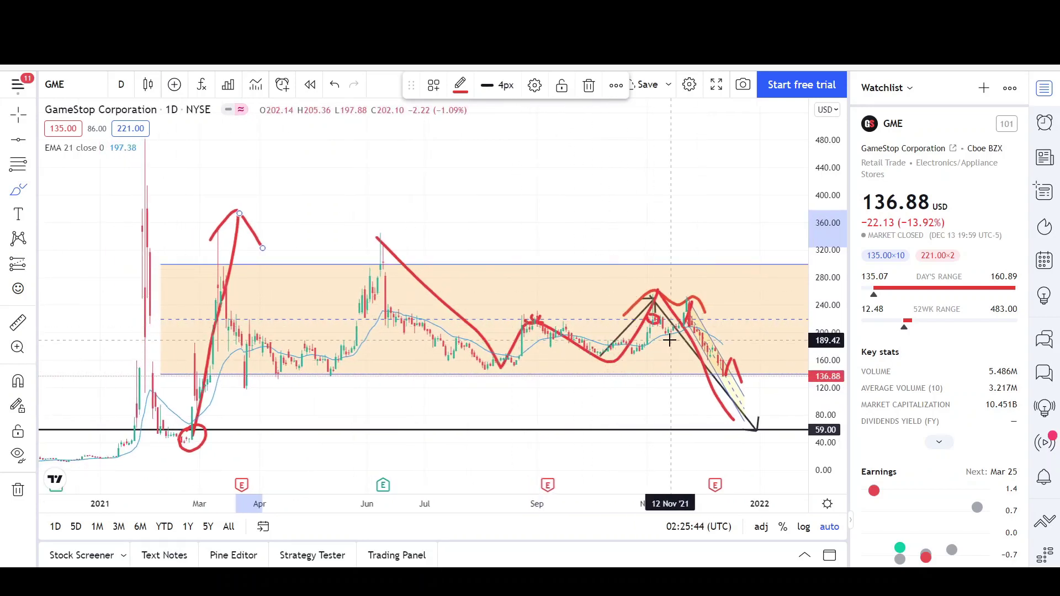
scroll(665, 340, up, 2)
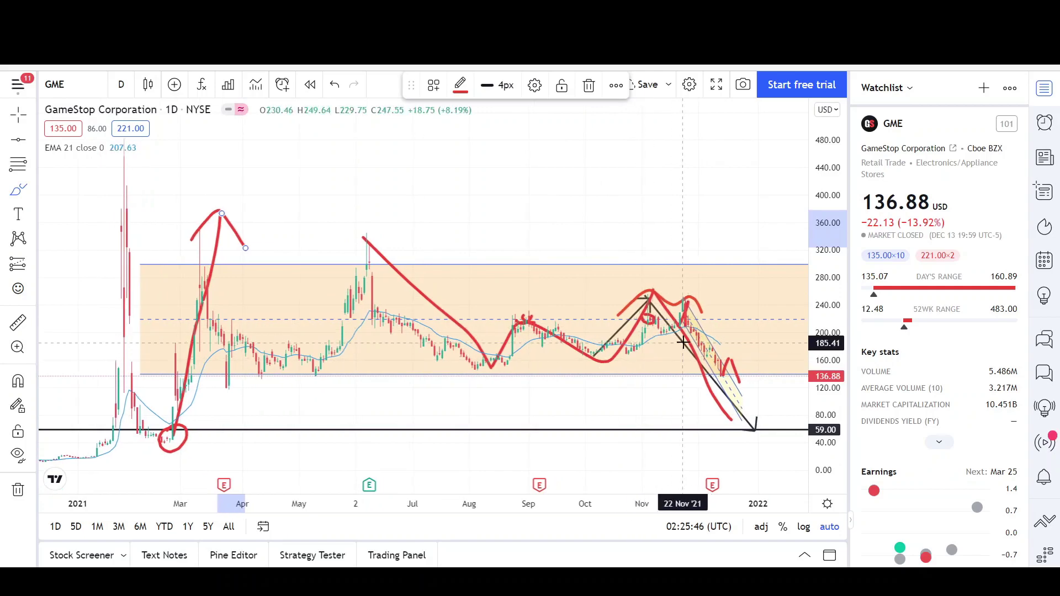
scroll(683, 342, up, 1)
scroll(679, 340, up, 4)
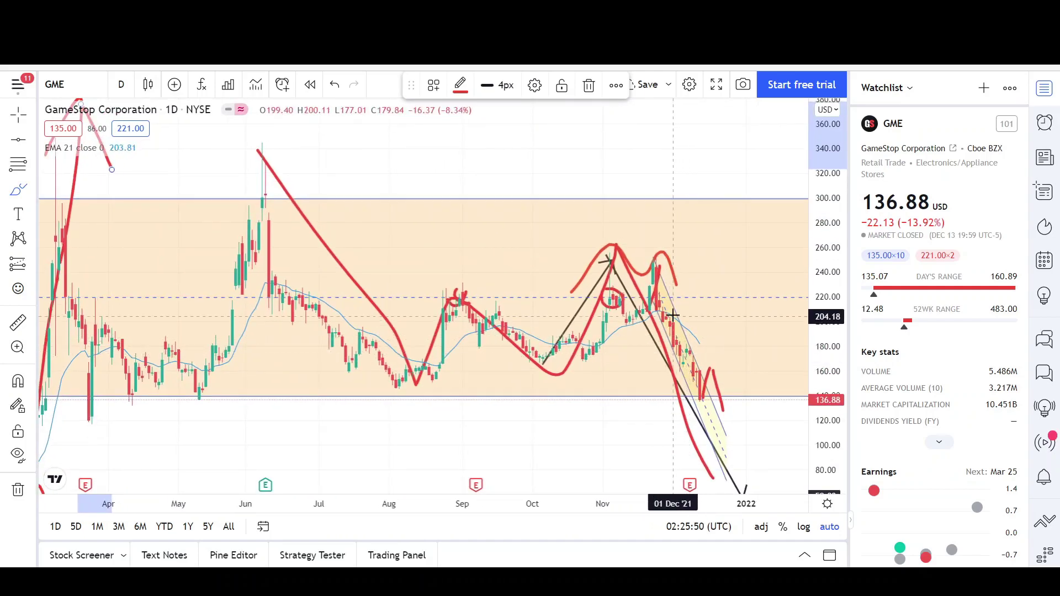
scroll(677, 360, down, 2)
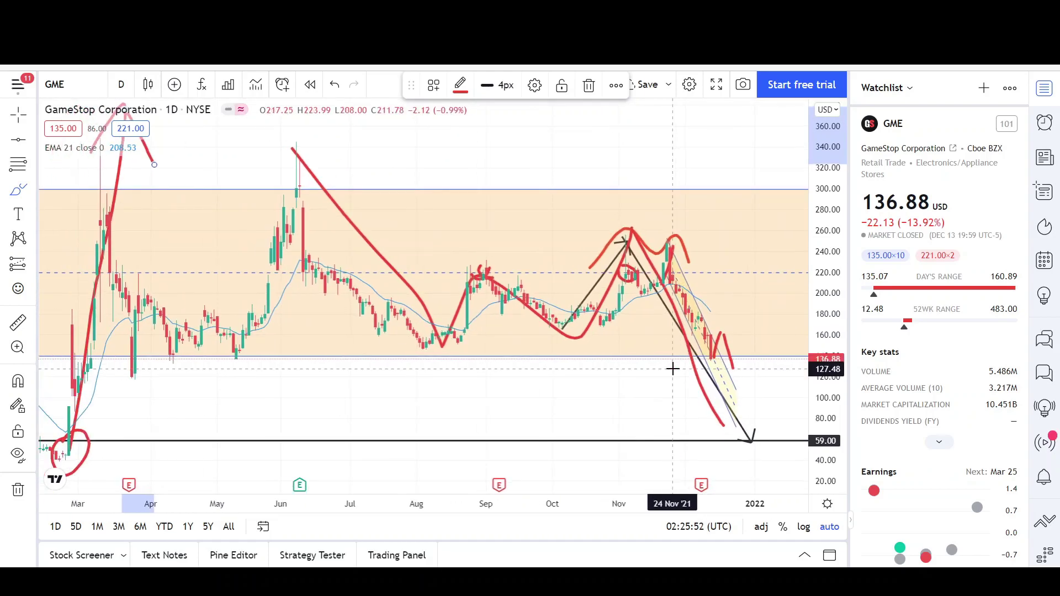
scroll(680, 364, down, 1)
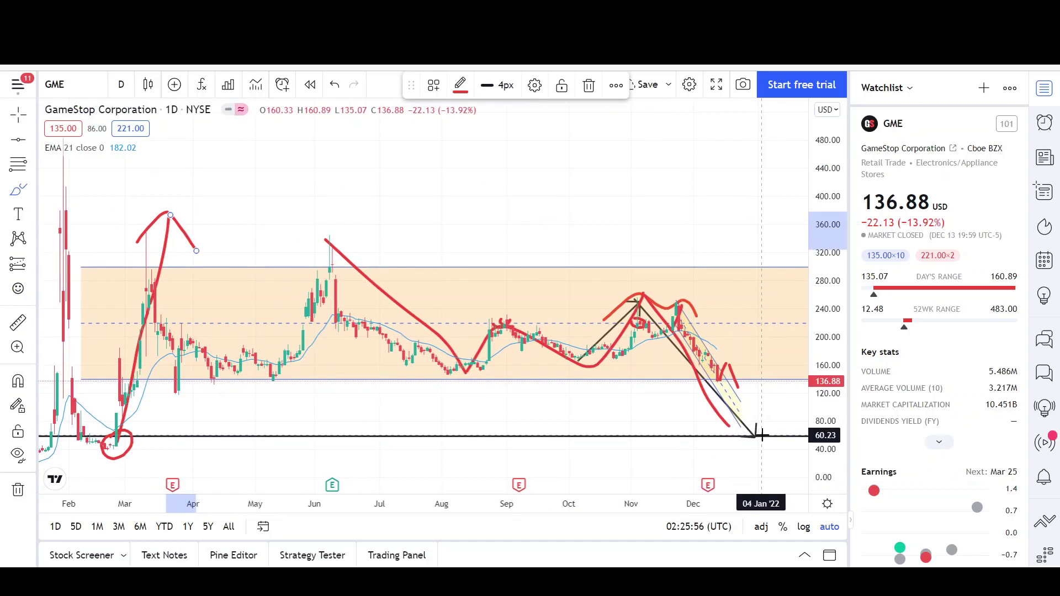
scroll(685, 391, down, 2)
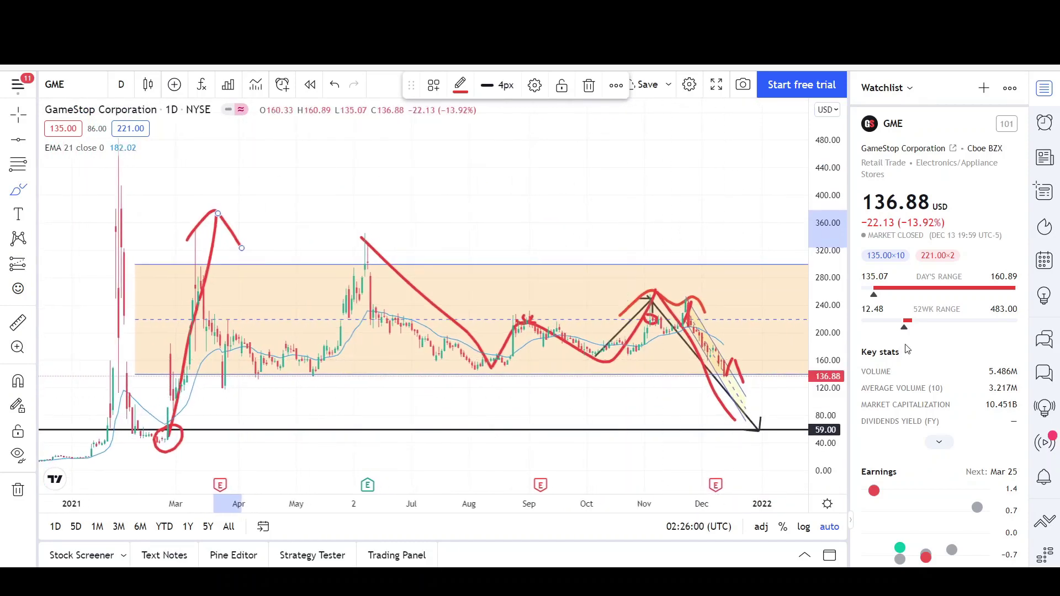
- Examine GameStop's key stats, quarterly earnings chart and annual income statement in the symbol details
scroll(909, 359, down, 1)
scroll(916, 347, down, 4)
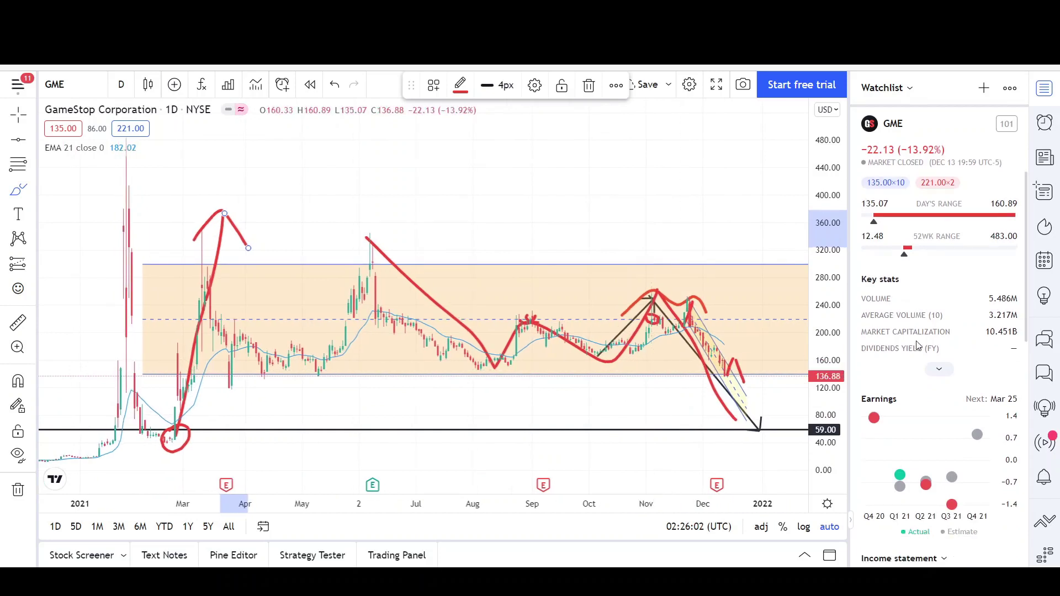
scroll(918, 346, down, 3)
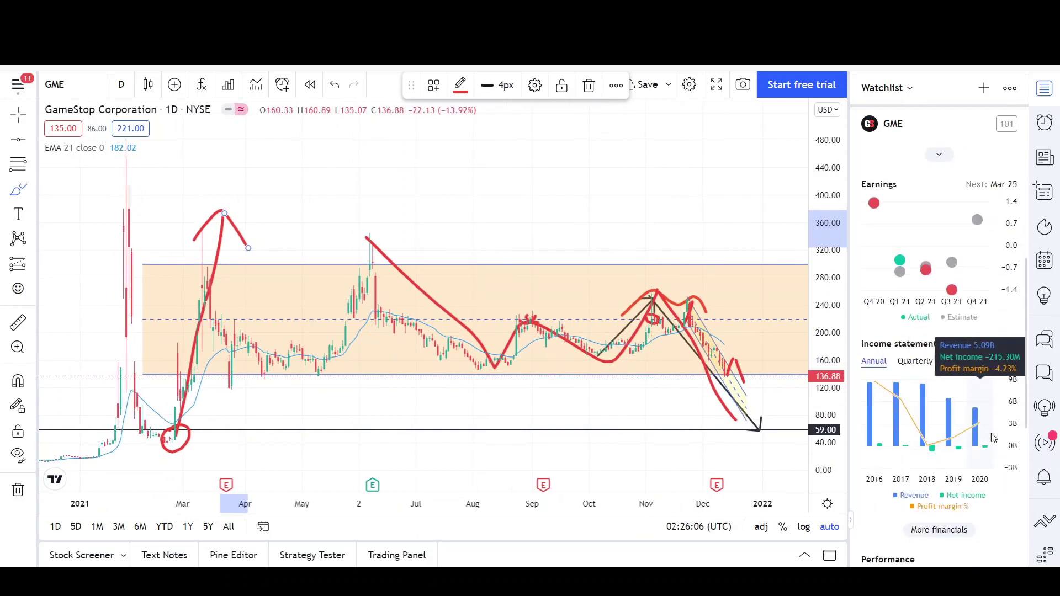
scroll(944, 366, up, 2)
scroll(944, 365, up, 5)
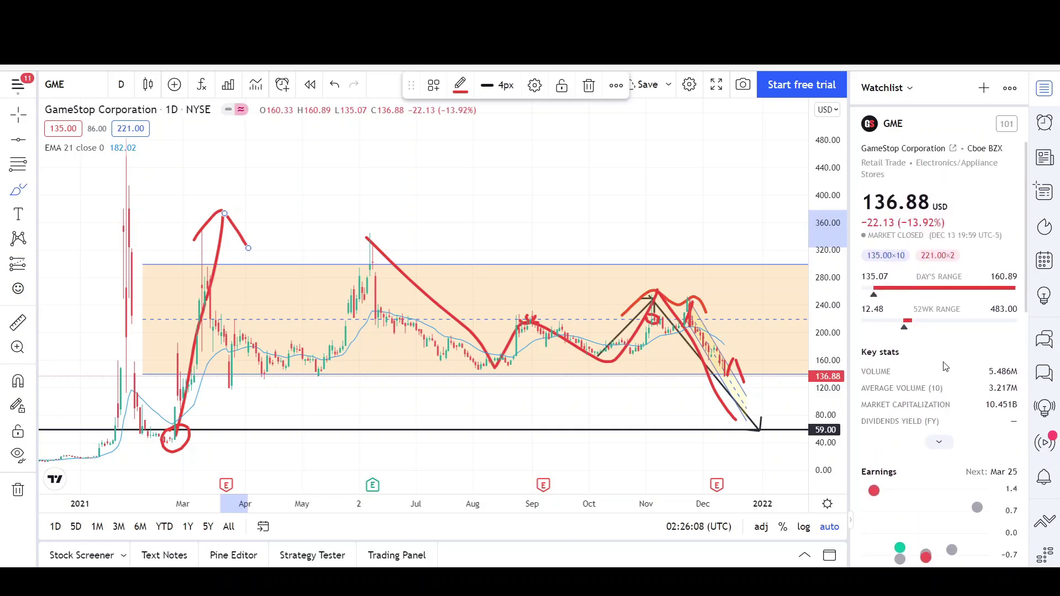
scroll(707, 406, up, 1)
scroll(684, 394, down, 2)
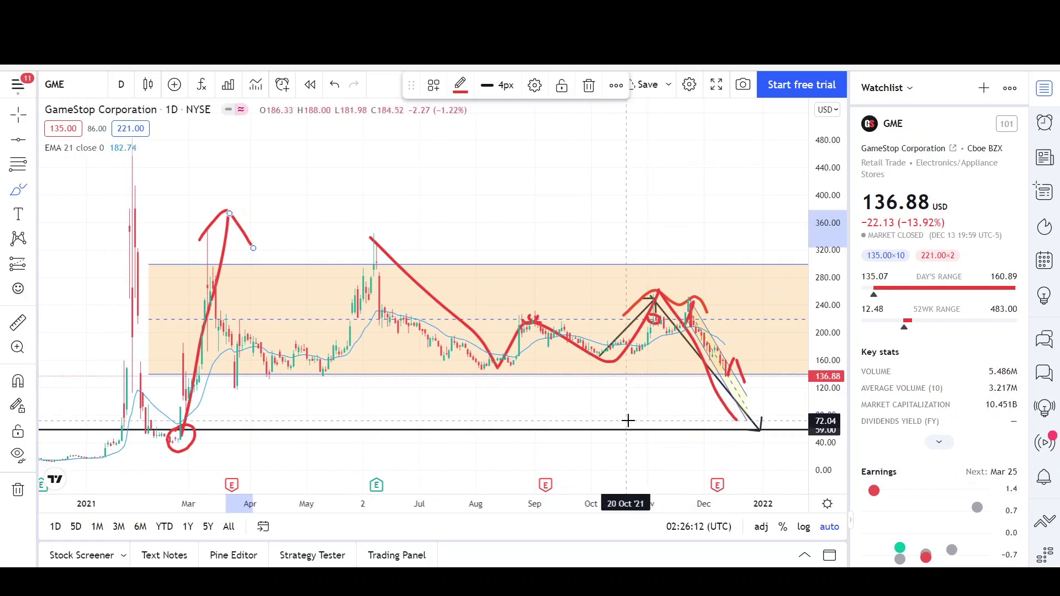
scroll(628, 420, up, 2)
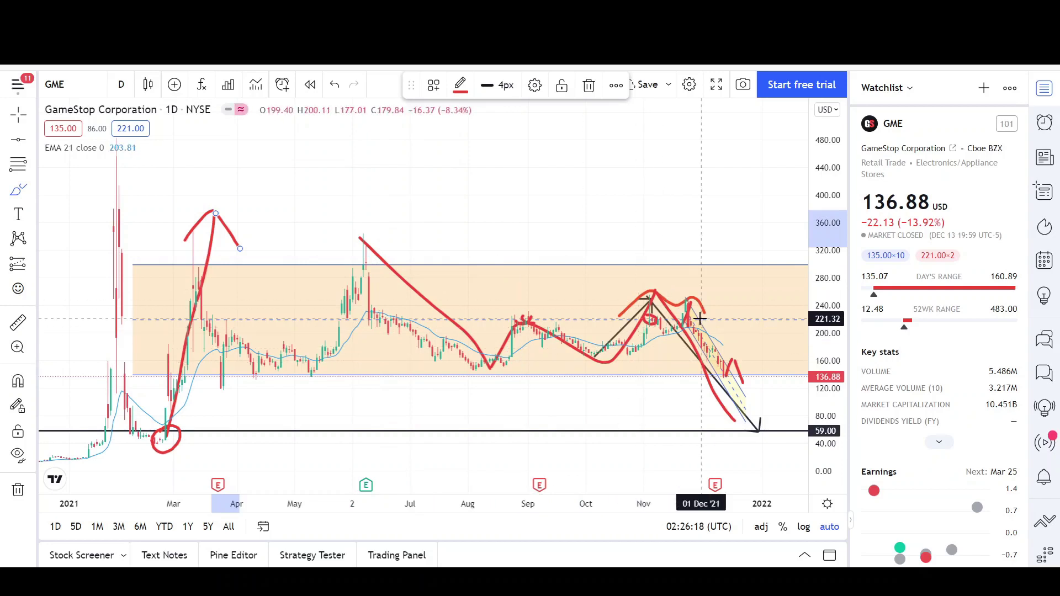
scroll(672, 374, down, 2)
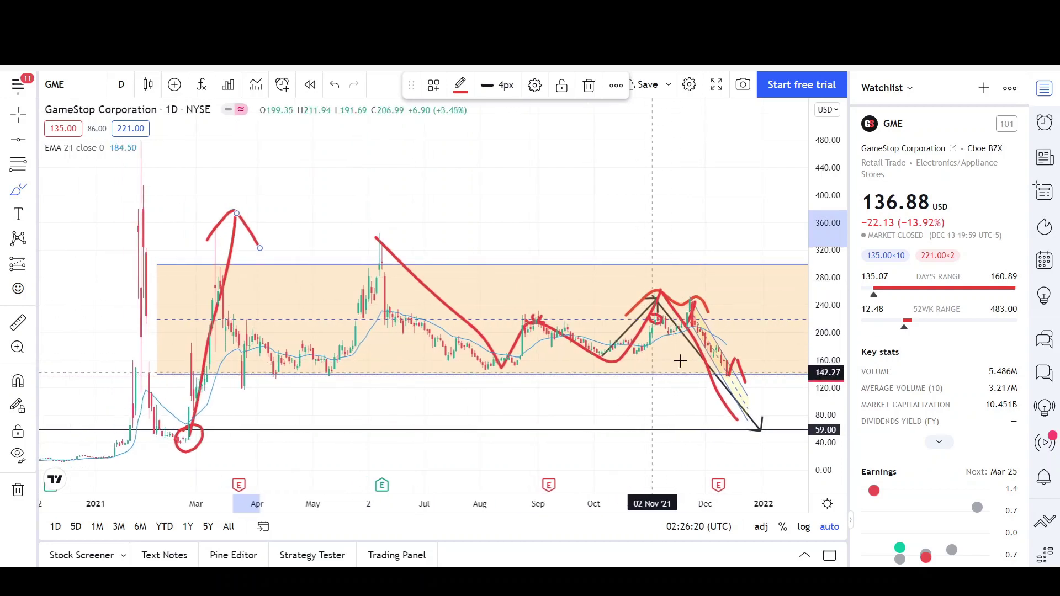
scroll(931, 429, down, 5)
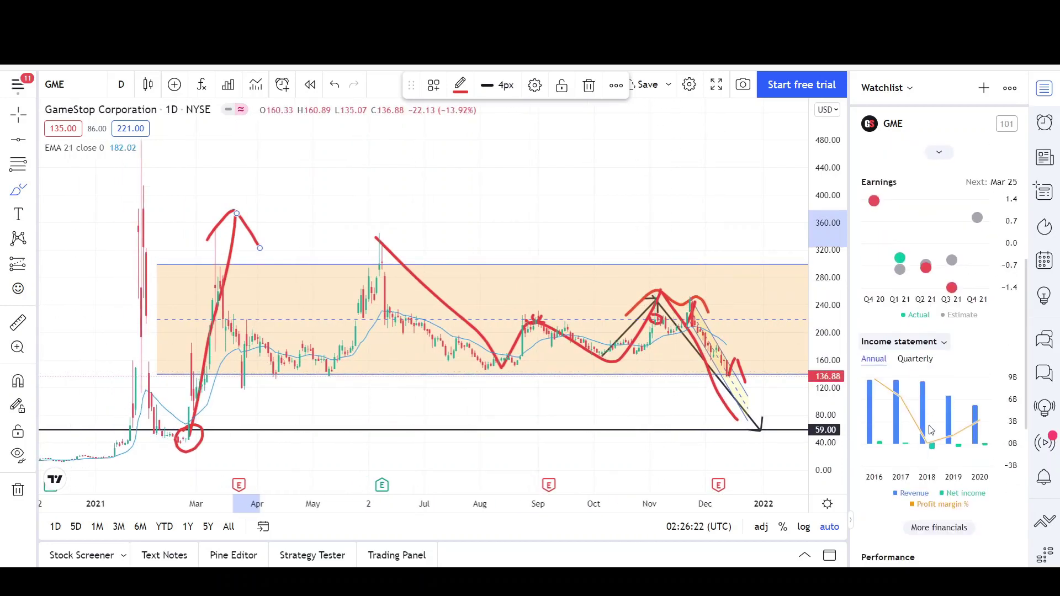
mouse_move(967, 426)
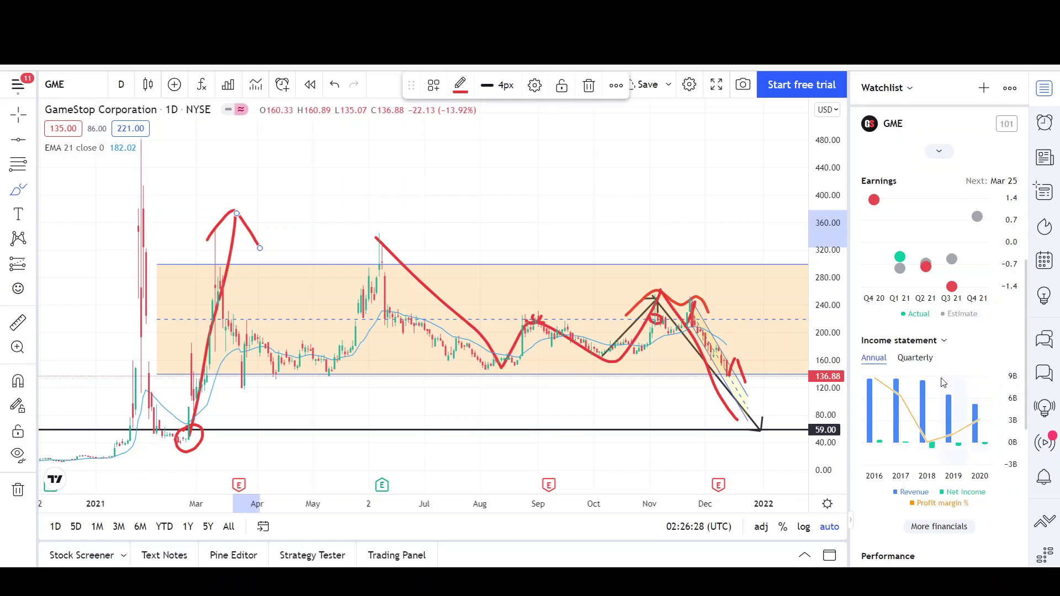
click(939, 151)
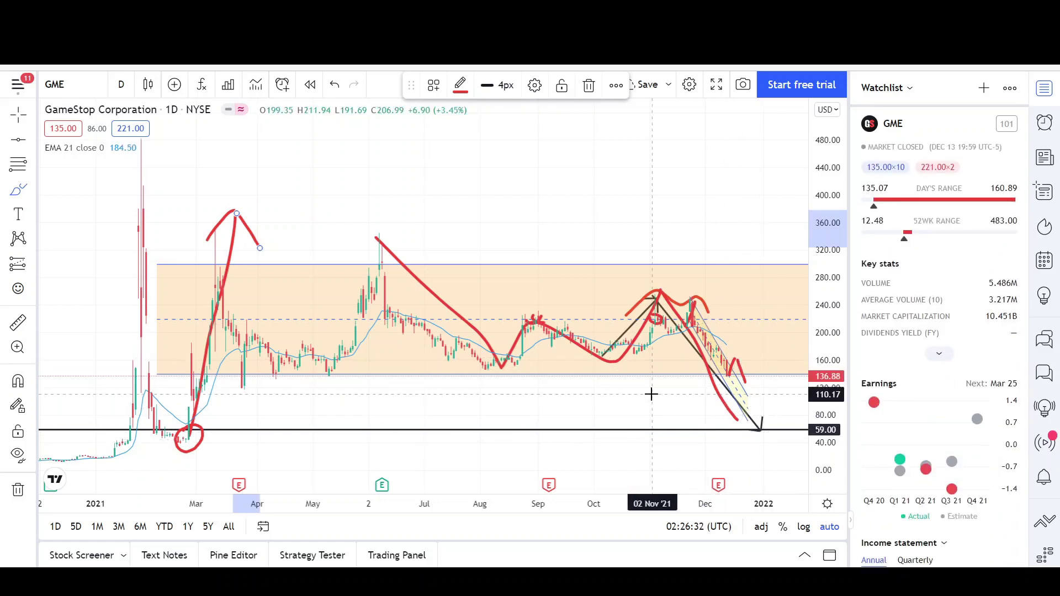
- Examine the daily chart's brushed zigzag, November peaks and December decline in relation to the 59.00 line at several zoom levels
scroll(651, 394, up, 3)
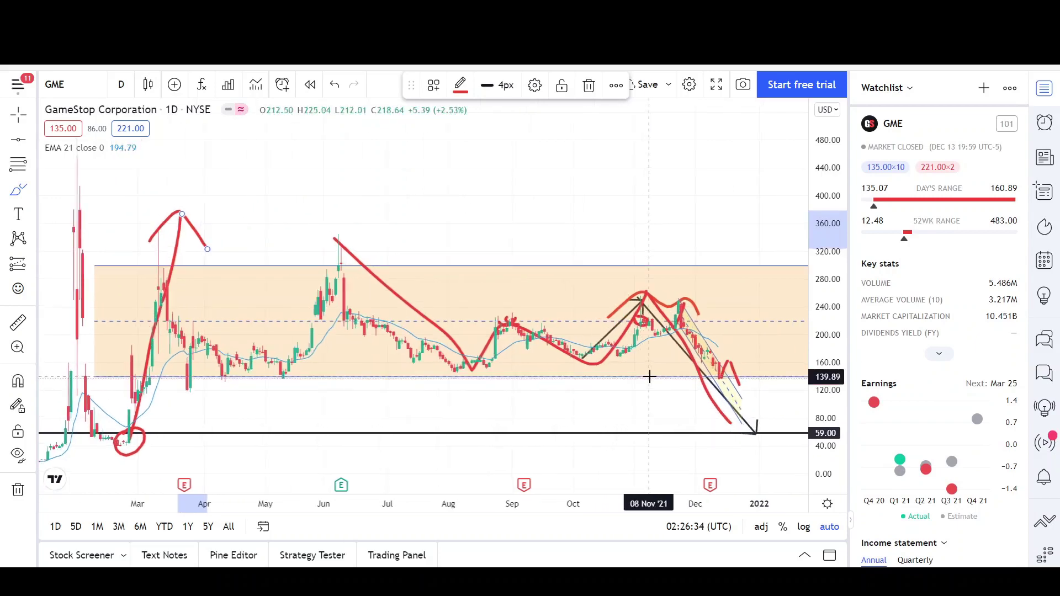
scroll(649, 376, up, 1)
scroll(651, 387, down, 1)
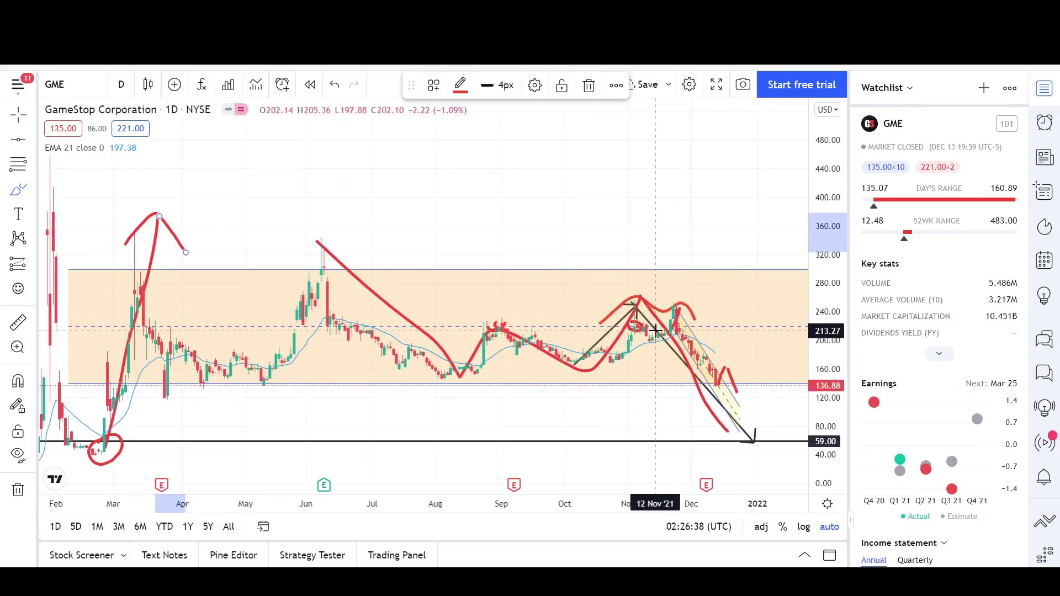
scroll(651, 354, down, 1)
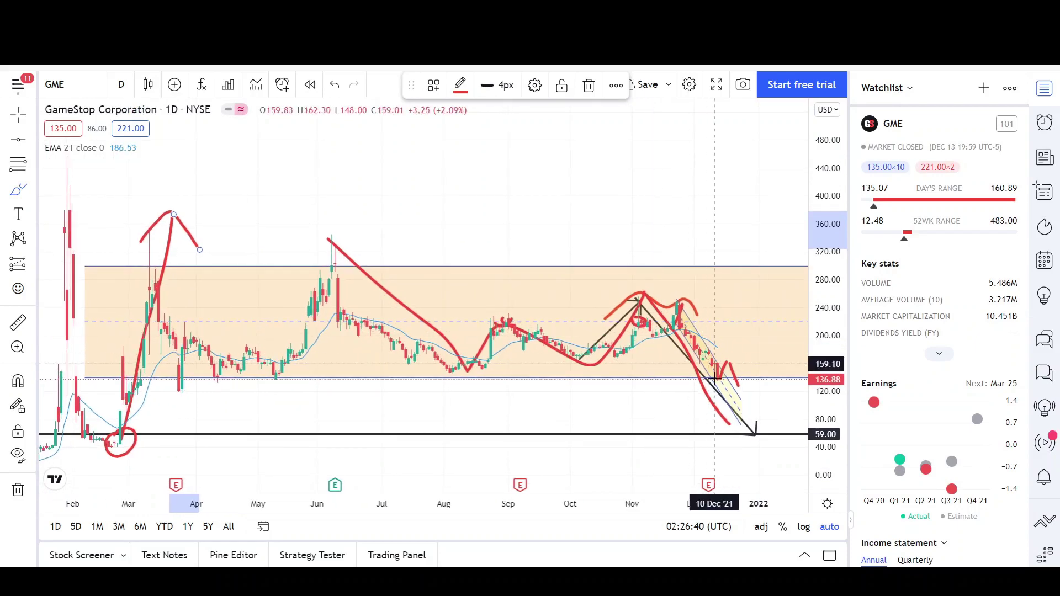
scroll(645, 388, down, 2)
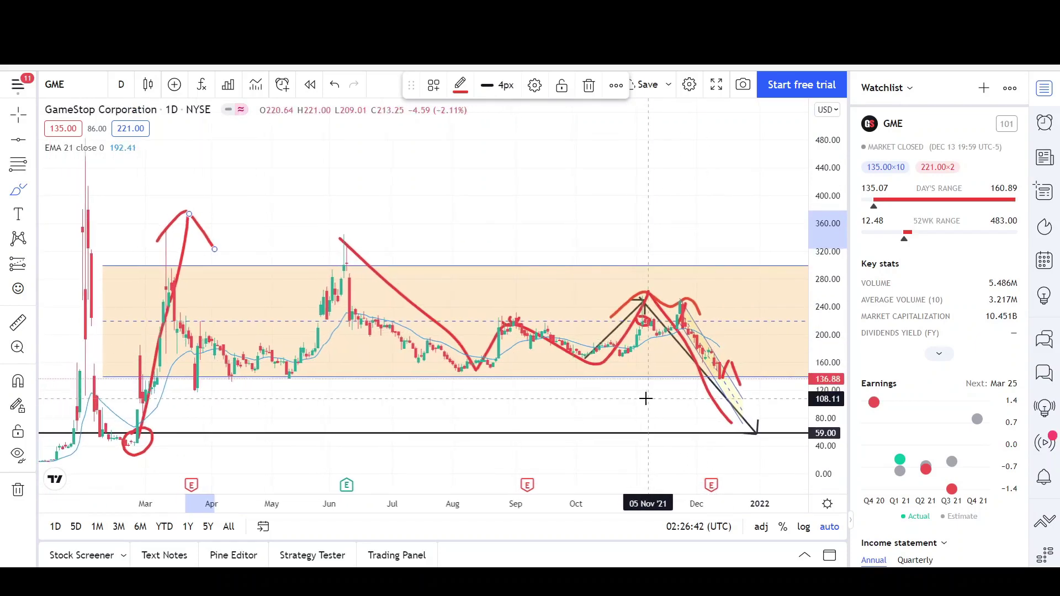
scroll(557, 401, down, 2)
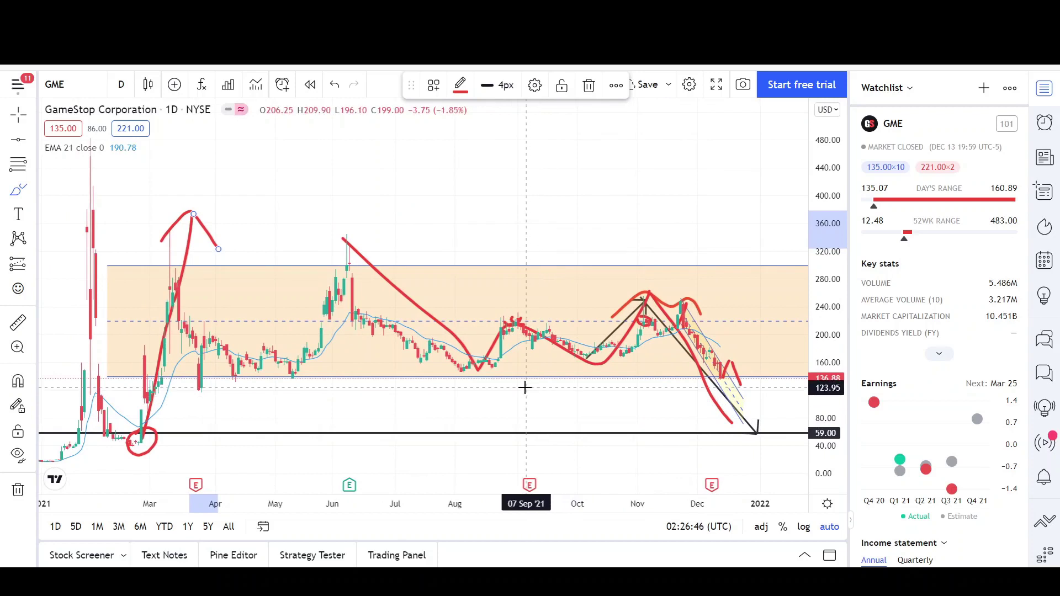
scroll(524, 388, up, 1)
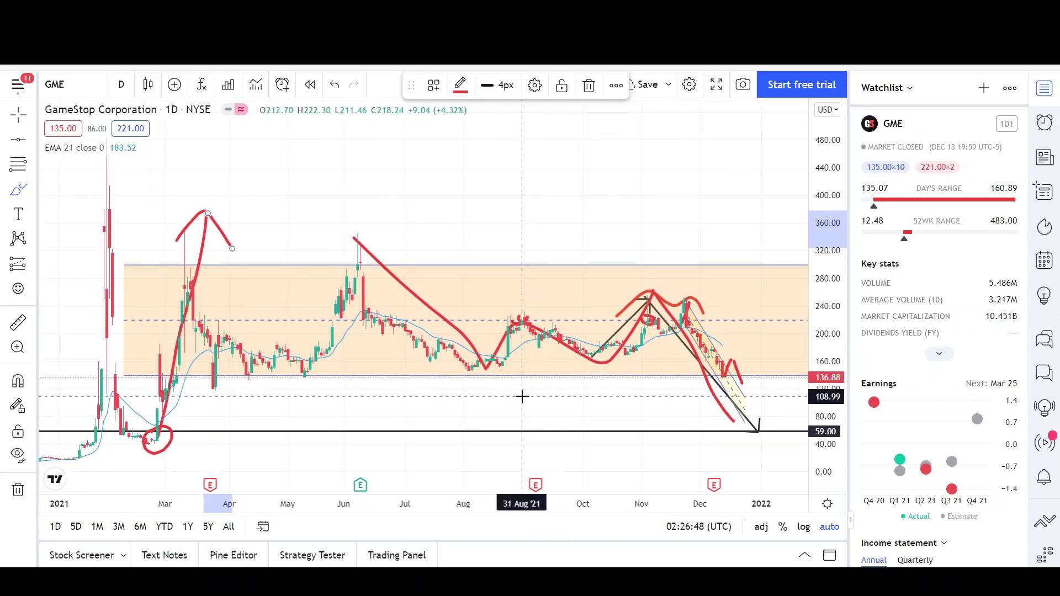
scroll(521, 397, up, 1)
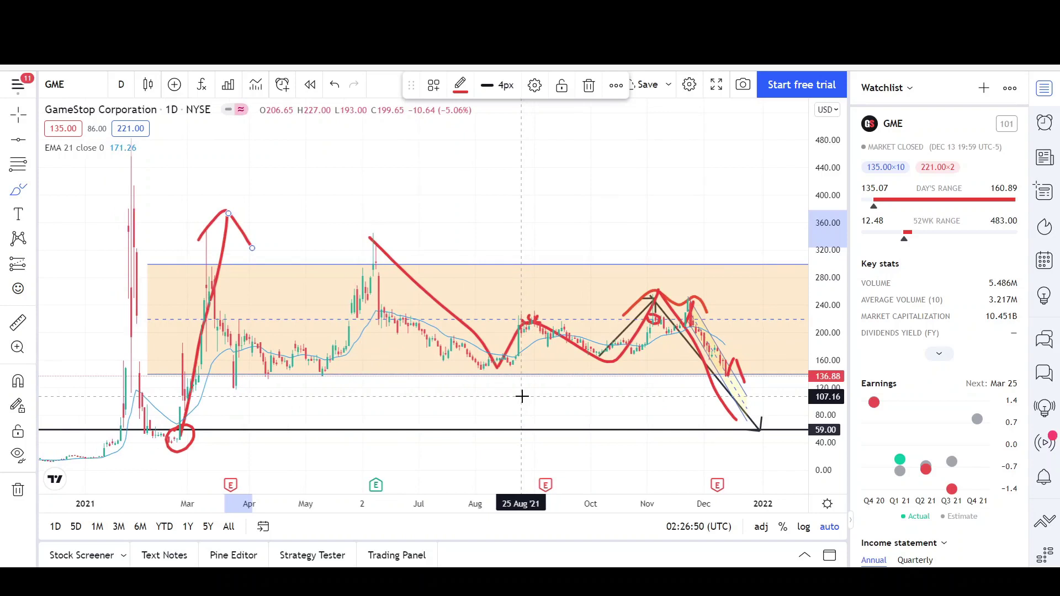
scroll(522, 397, up, 1)
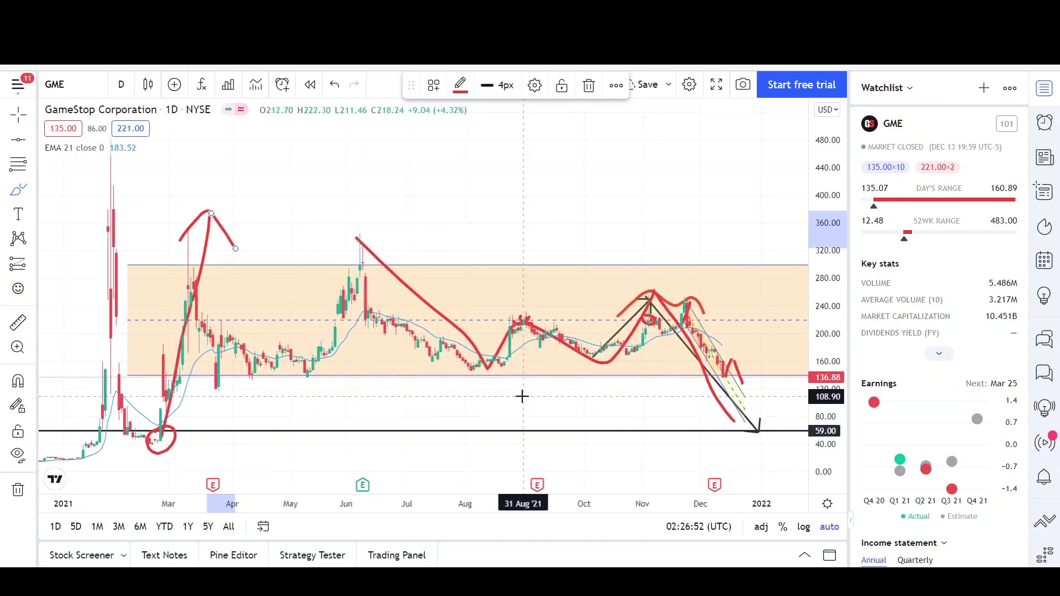
scroll(947, 434, down, 5)
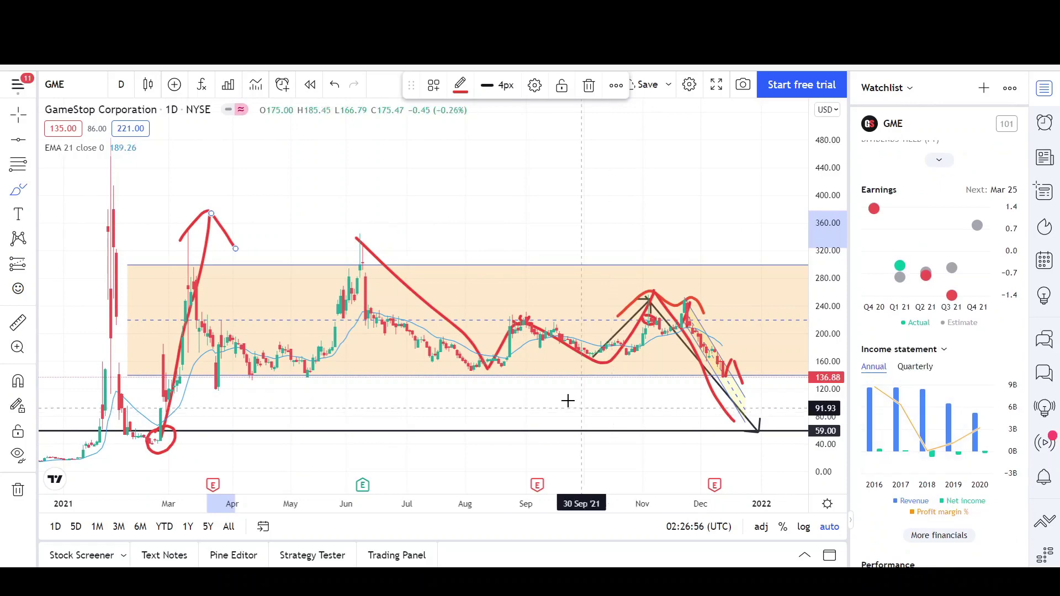
scroll(567, 401, up, 1)
scroll(568, 400, up, 1)
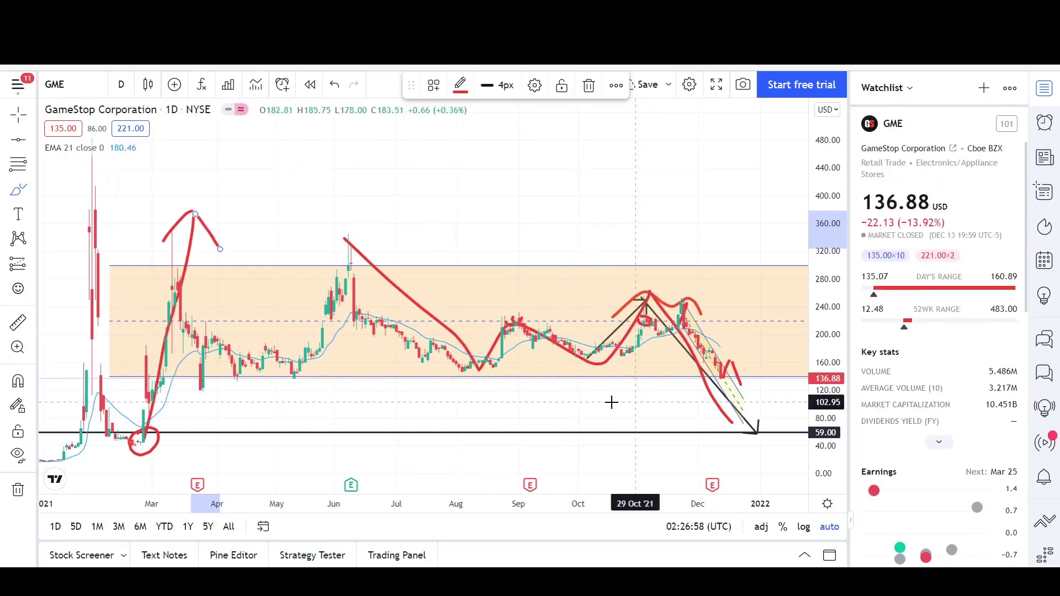
scroll(590, 417, up, 1)
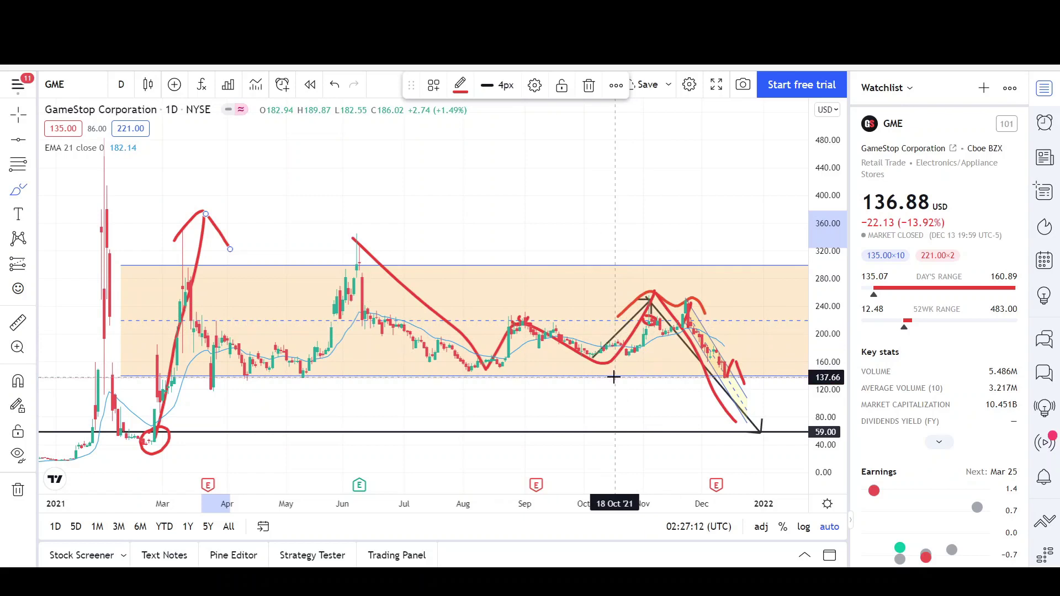
scroll(603, 391, down, 4)
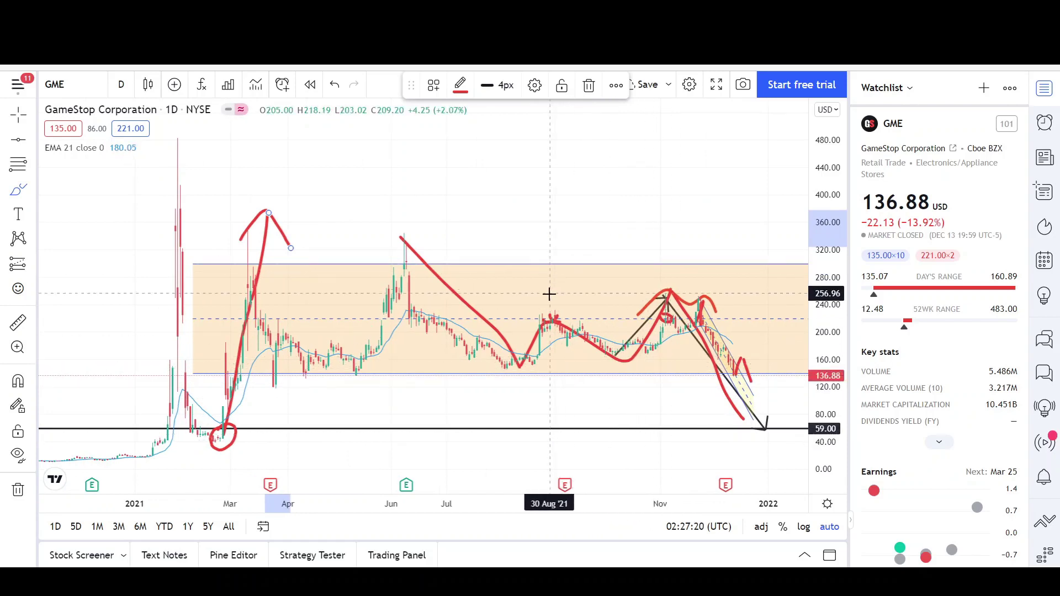
scroll(549, 296, up, 1)
scroll(549, 307, up, 1)
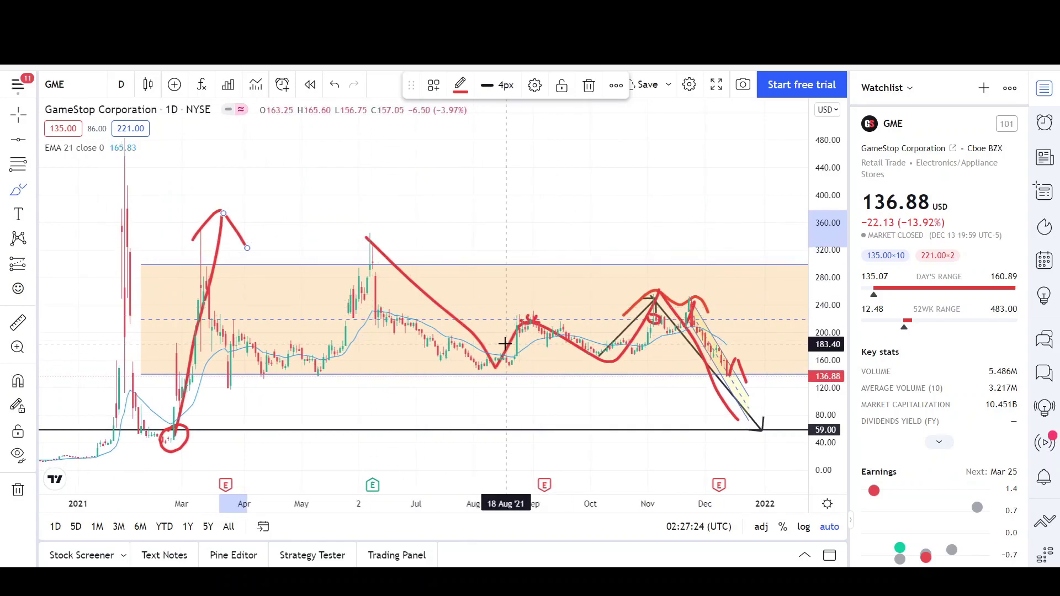
scroll(497, 339, up, 1)
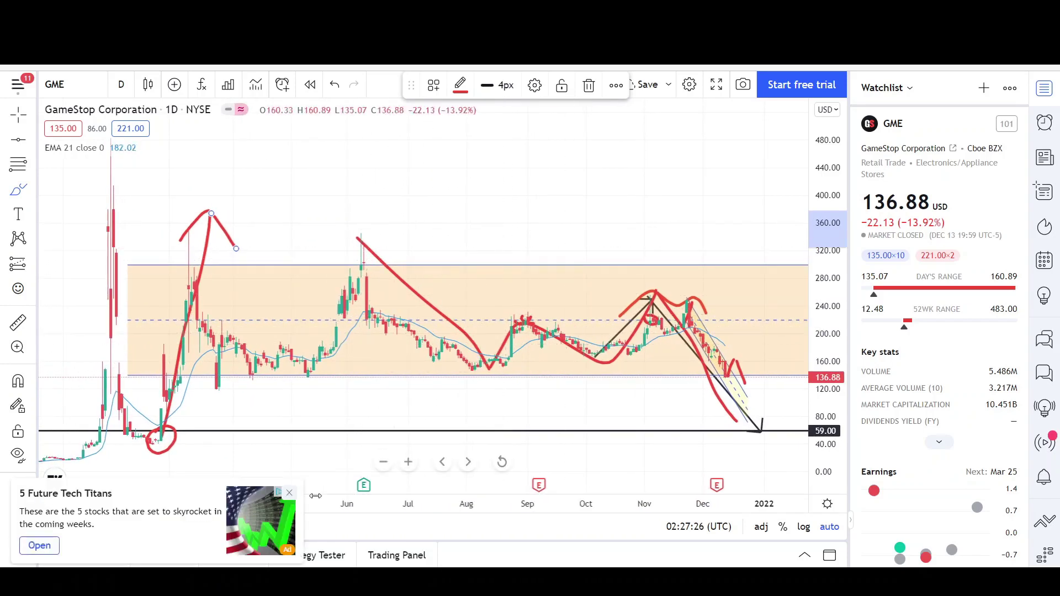
- Dismiss the advert, brush a red dip-and-rebound curve from mid-December rising to about 250, and brush a red oval above it at about 260 to 305
click(289, 494)
click(753, 186)
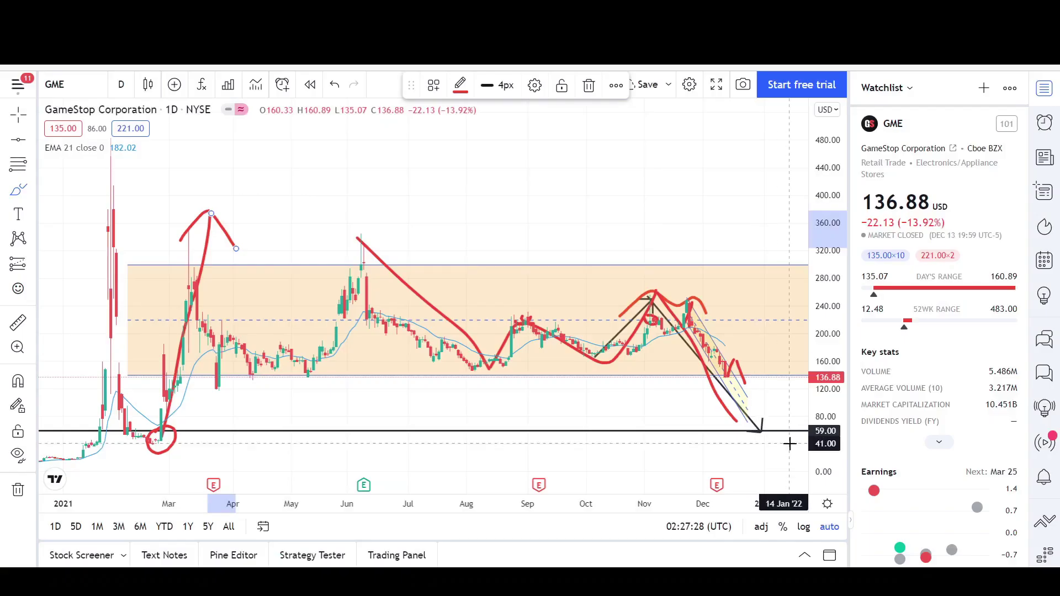
scroll(713, 399, up, 2)
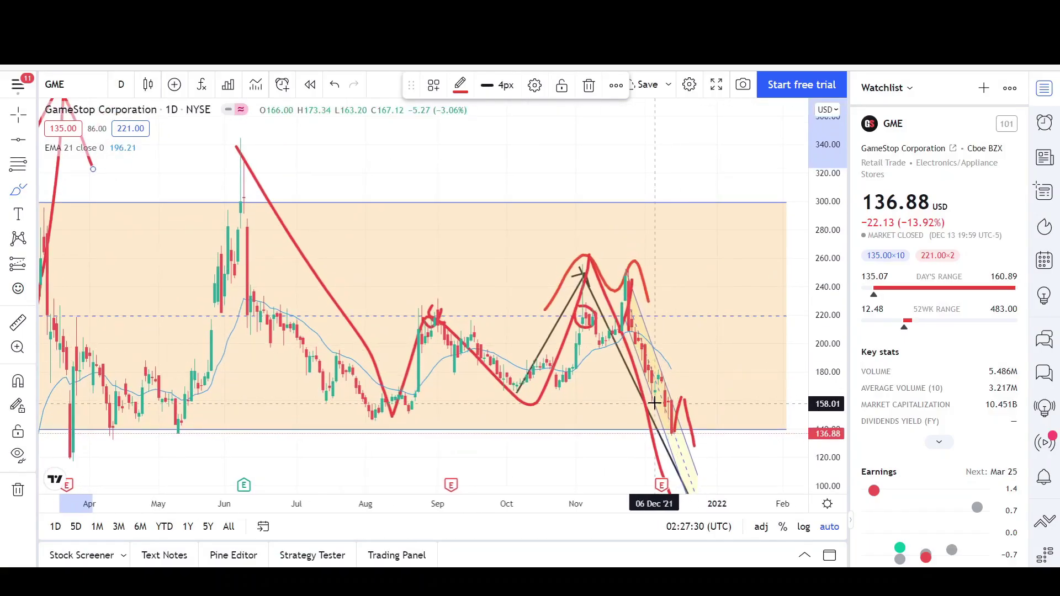
mouse_move(683, 392)
mouse_down()
mouse_move(698, 476)
mouse_move(756, 270)
mouse_up()
scroll(698, 418, down, 2)
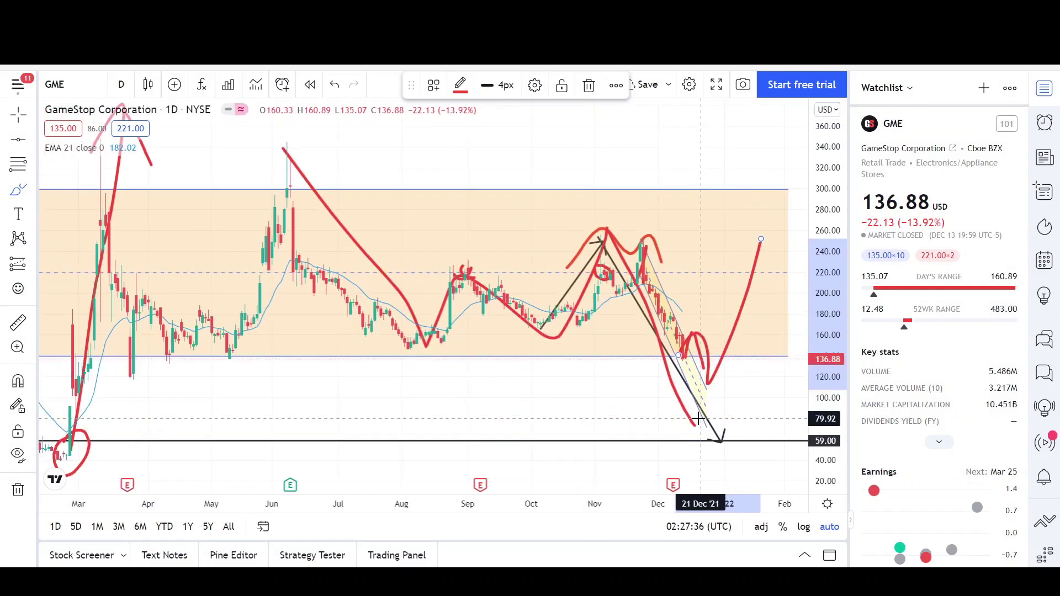
mouse_move(763, 168)
mouse_down()
mouse_move(752, 237)
mouse_move(772, 169)
mouse_up()
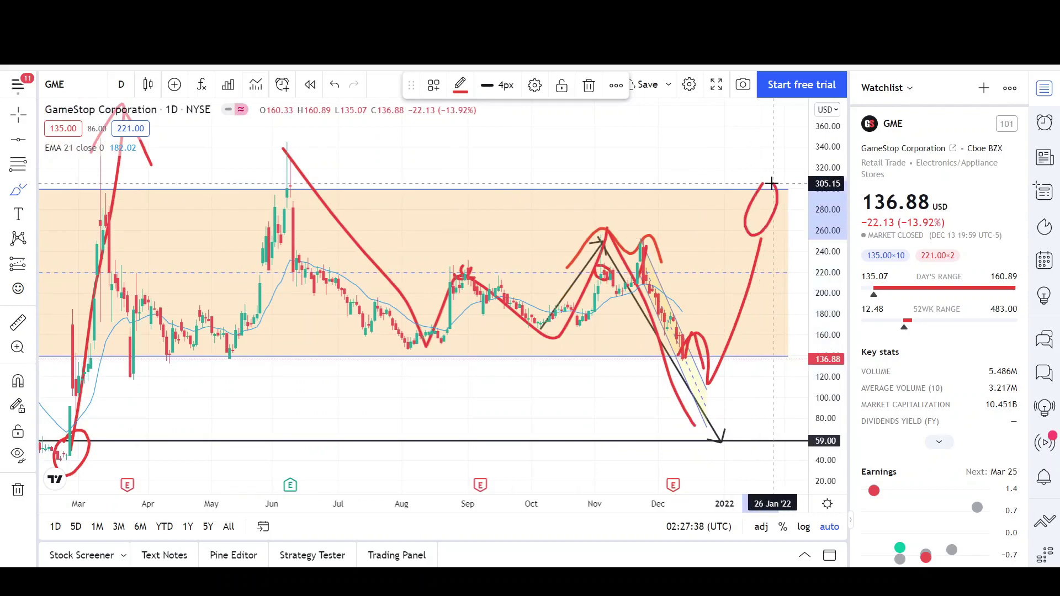
scroll(601, 276, down, 1)
scroll(568, 326, down, 3)
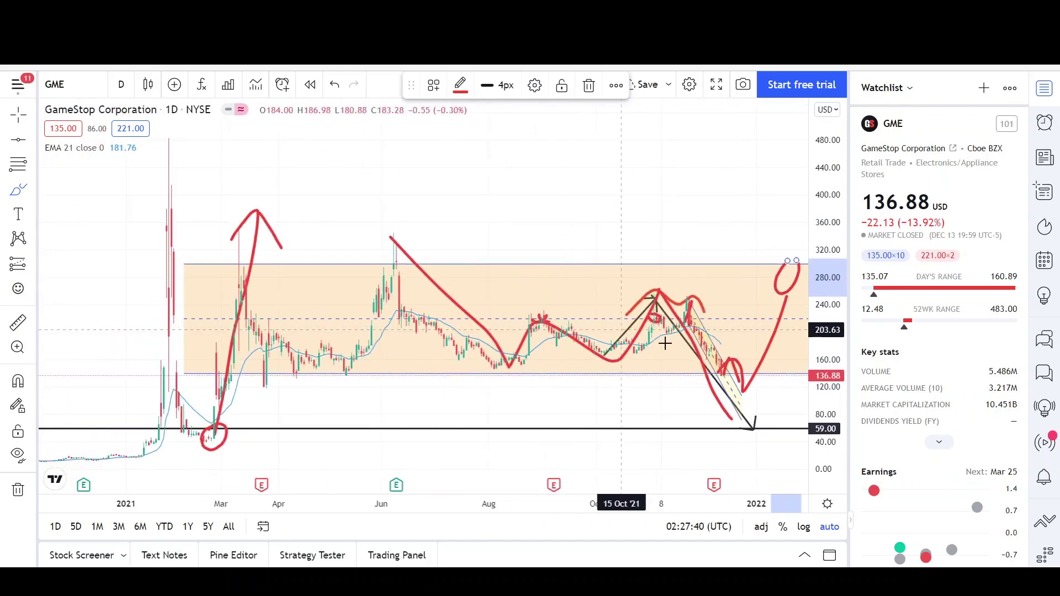
scroll(544, 433, down, 2)
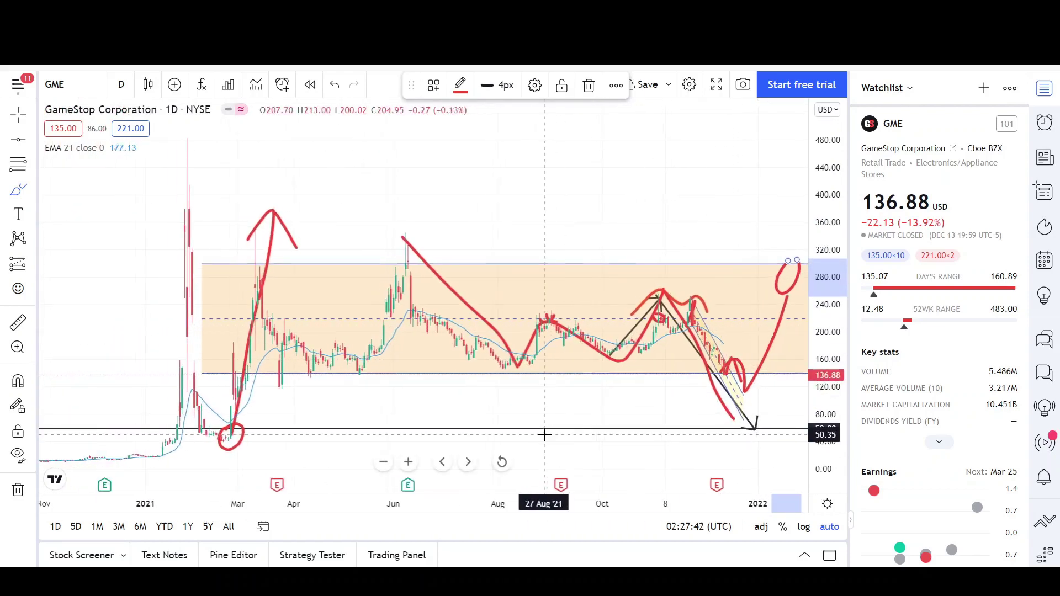
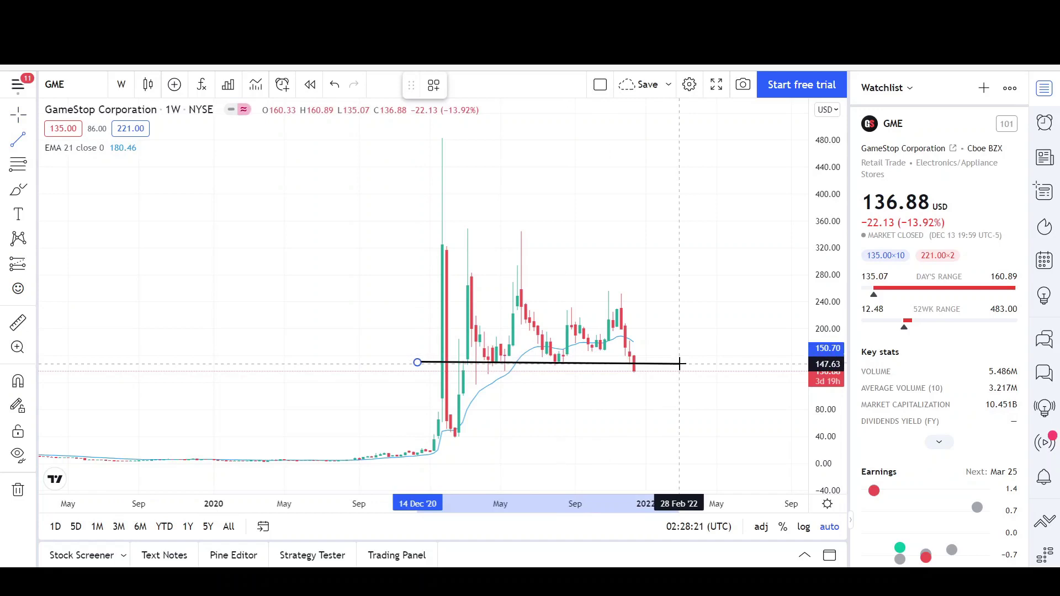
- Finish the weekly chart's trend line near 150 at 28 Feb '22, and brush red circles around the early 2021 low and rebound and the mid-December breakdown
click(679, 364)
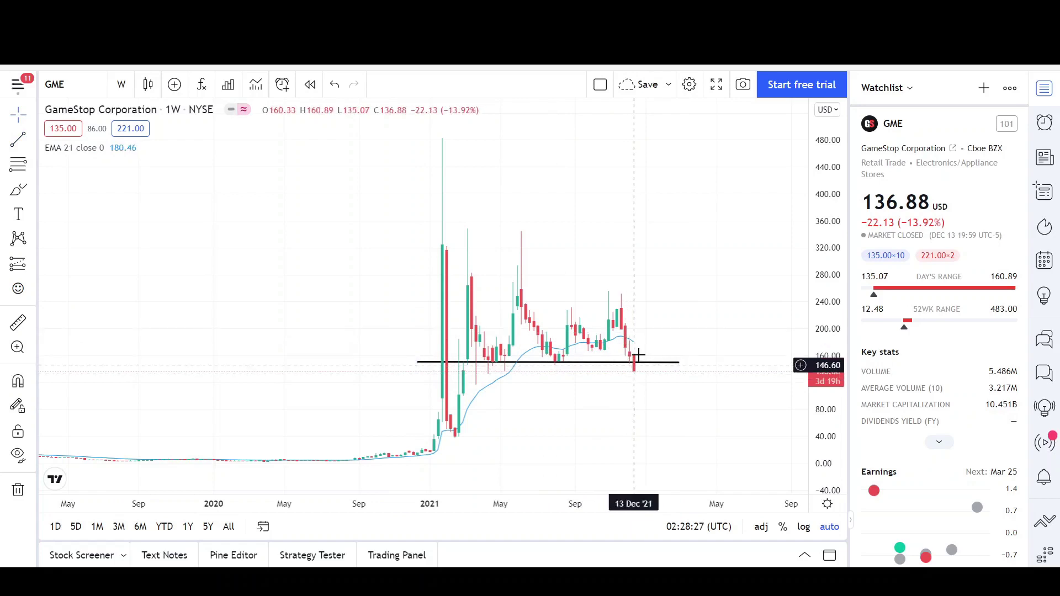
scroll(648, 357, down, 4)
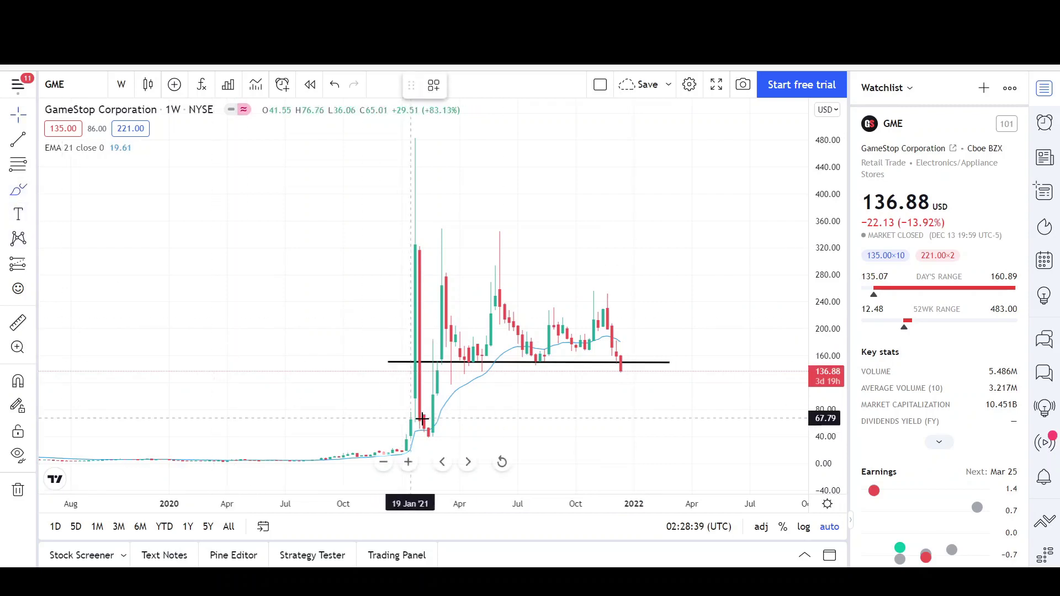
mouse_move(426, 417)
mouse_down()
mouse_move(455, 429)
mouse_move(433, 422)
mouse_up()
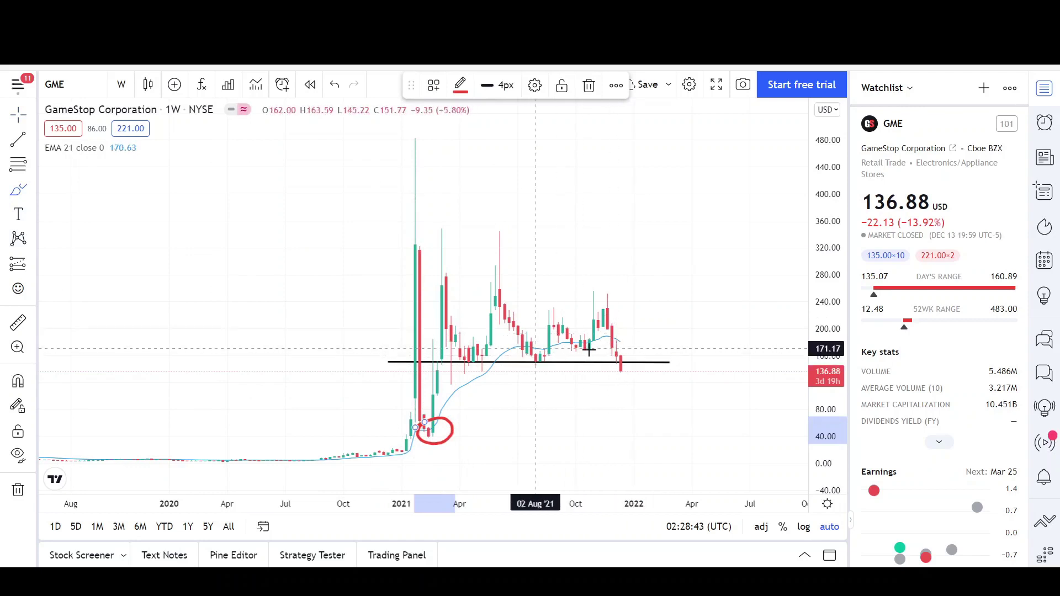
mouse_move(611, 360)
mouse_down()
mouse_move(632, 356)
mouse_move(617, 360)
mouse_up()
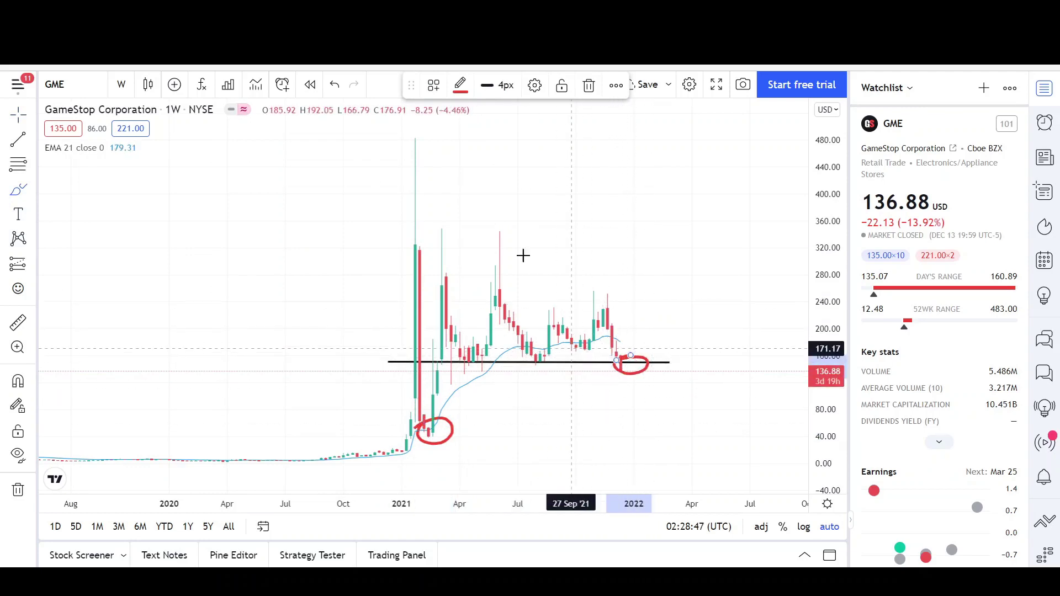
mouse_move(452, 381)
mouse_down()
mouse_move(420, 433)
mouse_move(470, 408)
mouse_move(429, 392)
mouse_up()
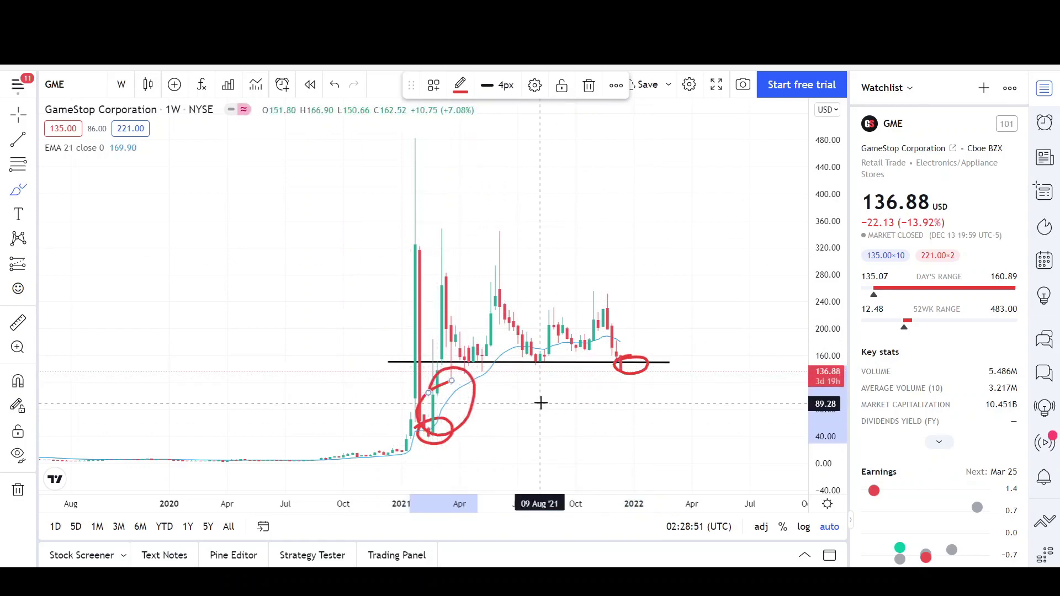
- Brush a red stroke from the December breakdown down to about 40 and a red zigzag from the June peak along the swings to about 90
scroll(590, 404, up, 1)
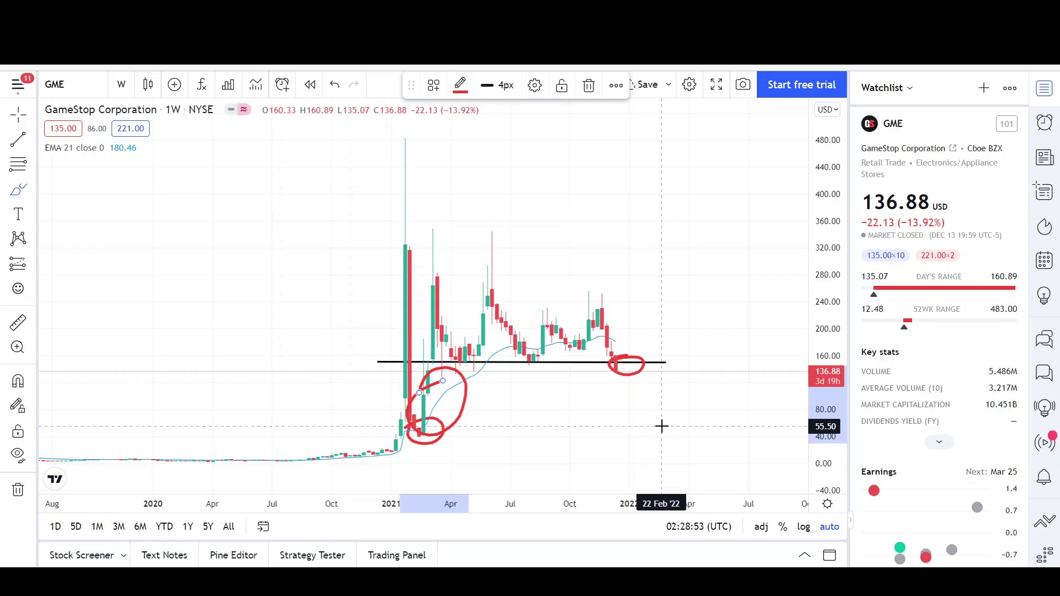
scroll(425, 423, up, 2)
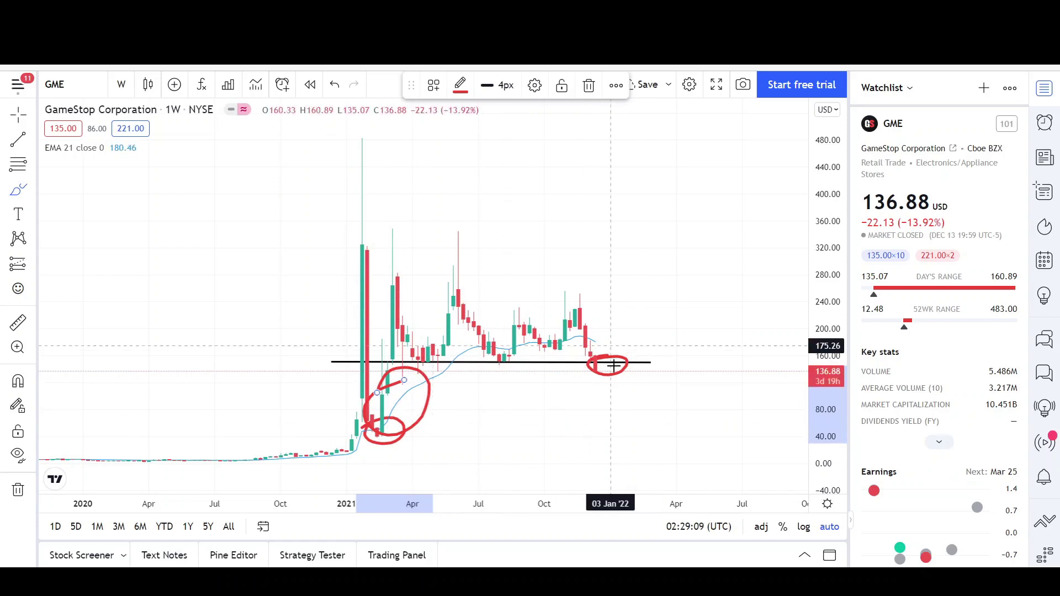
drag(592, 365, 611, 436)
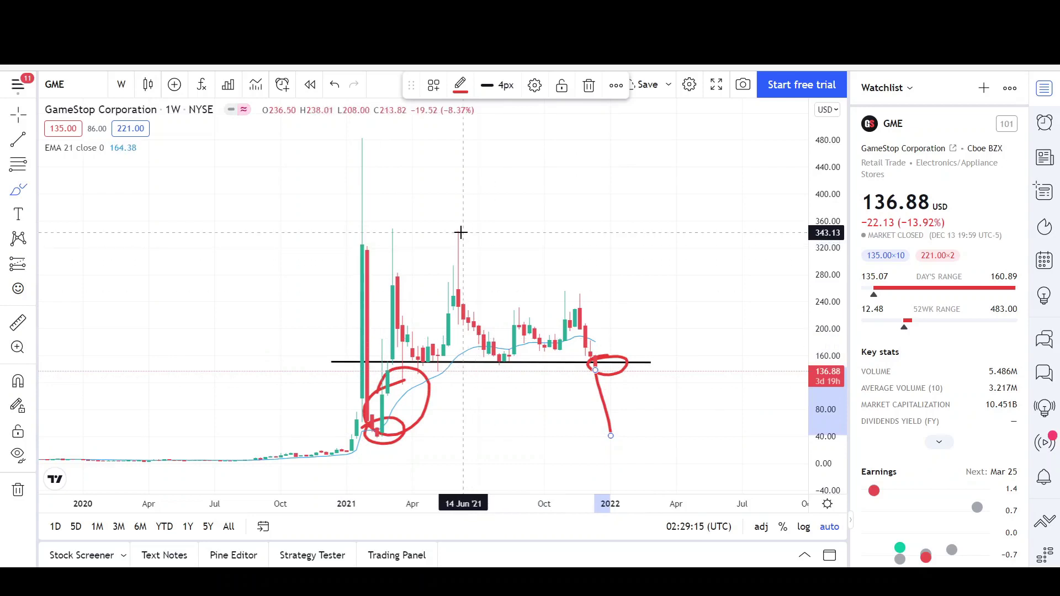
mouse_move(461, 233)
mouse_down()
mouse_move(503, 356)
mouse_move(520, 313)
mouse_move(552, 350)
mouse_move(570, 292)
mouse_up()
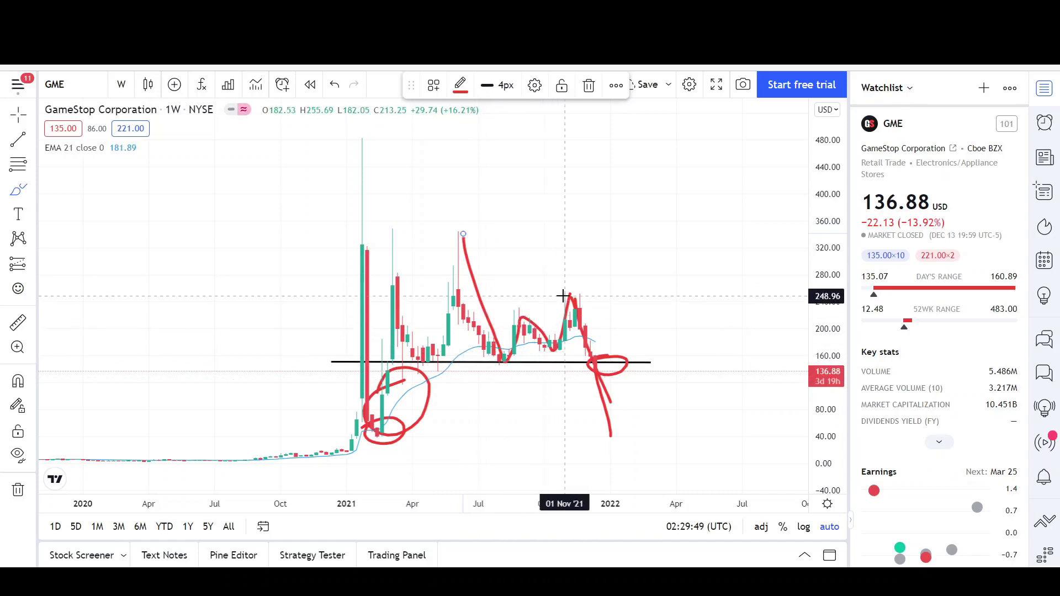
drag(456, 232, 463, 245)
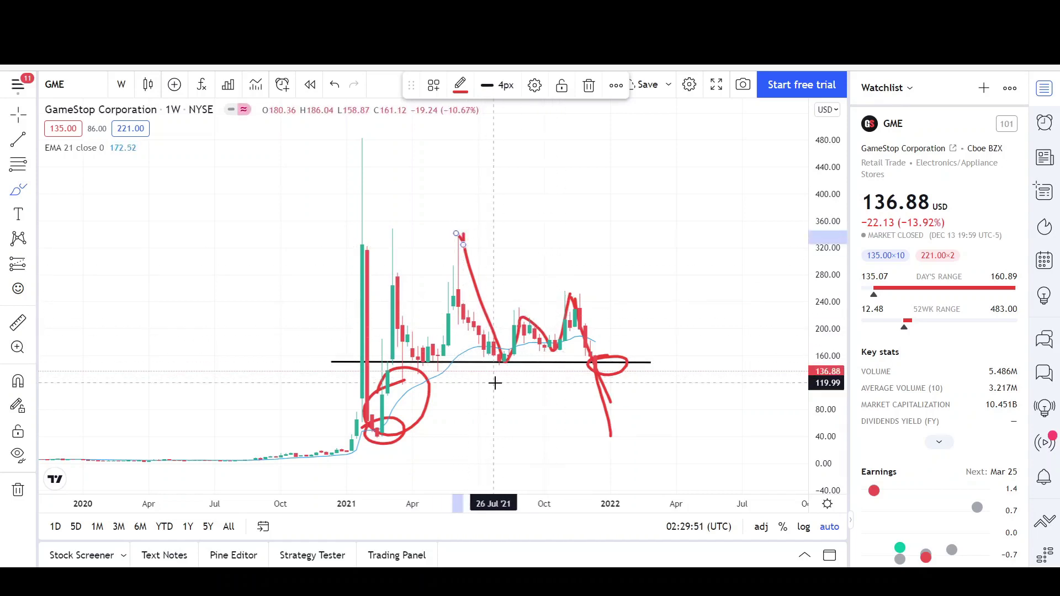